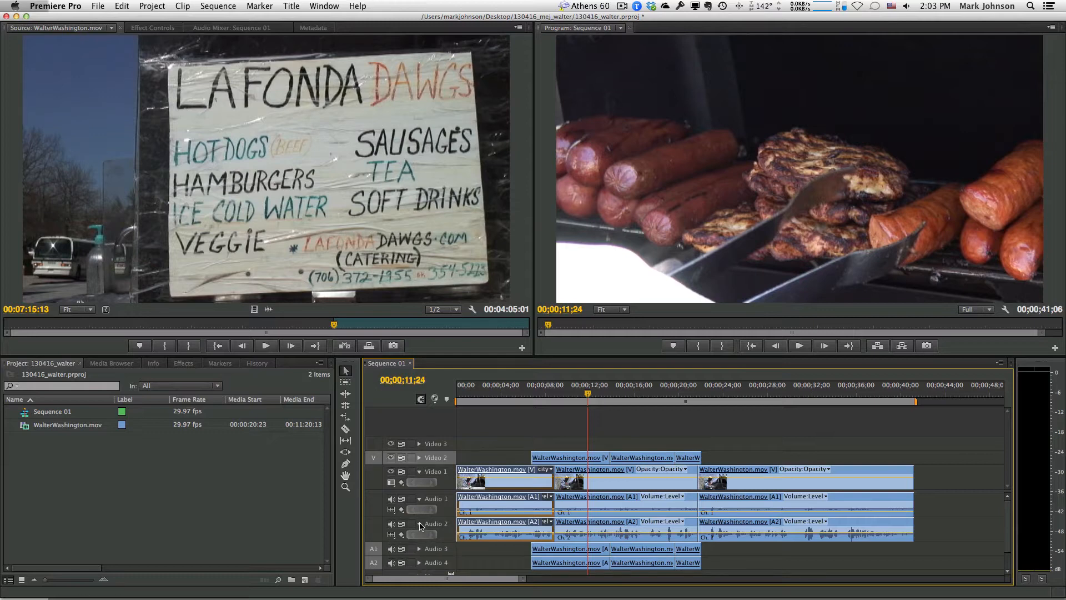
Collapse the Audio 1 and Audio 2 tracks and set Video 3 as the target video track
left_click(419, 523)
left_click(420, 499)
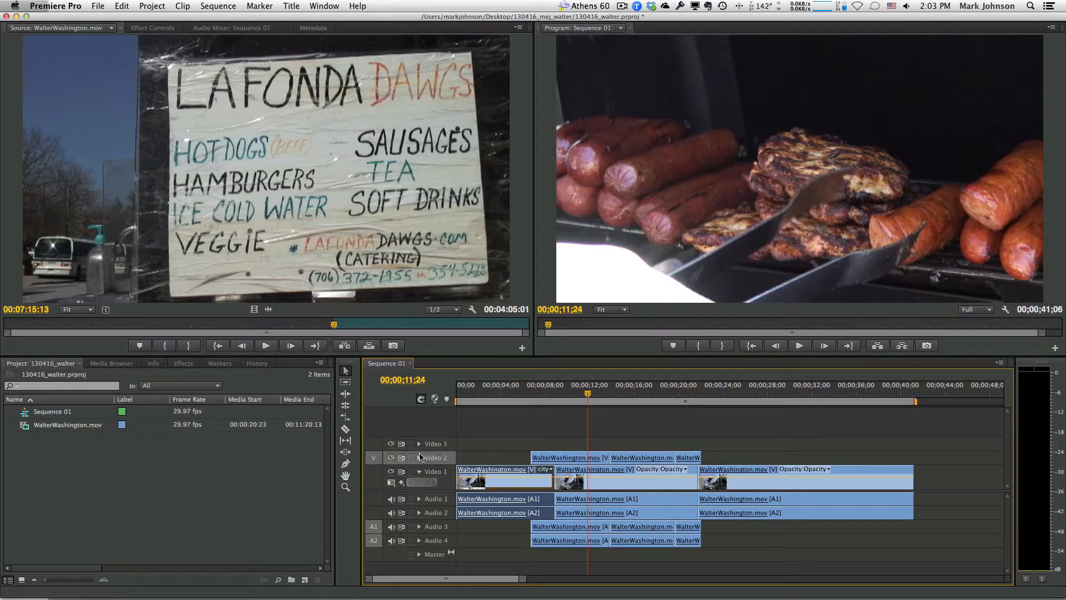
left_click(436, 445)
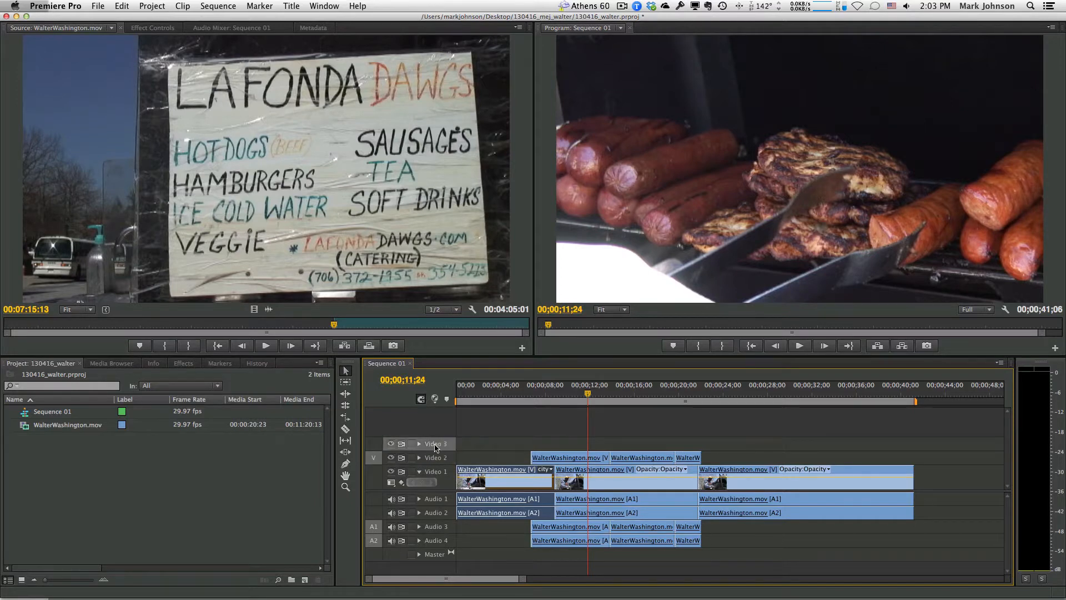
left_click_drag(374, 459, 371, 447)
Create a Default Still title named 'Walter Lower3rd'
left_click(291, 7)
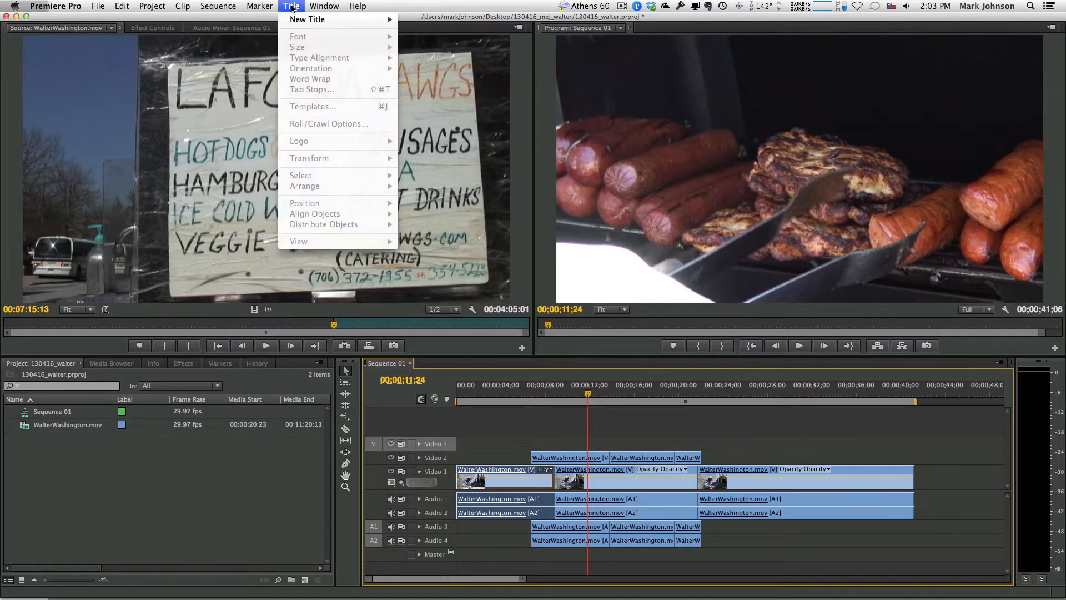
mouse_move(294, 20)
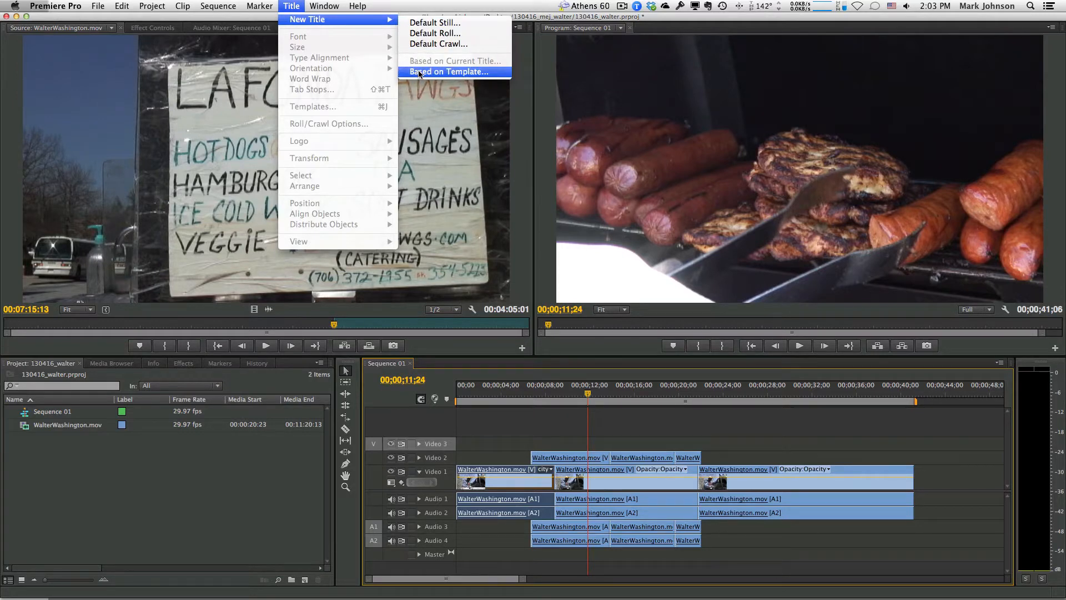
left_click(459, 23)
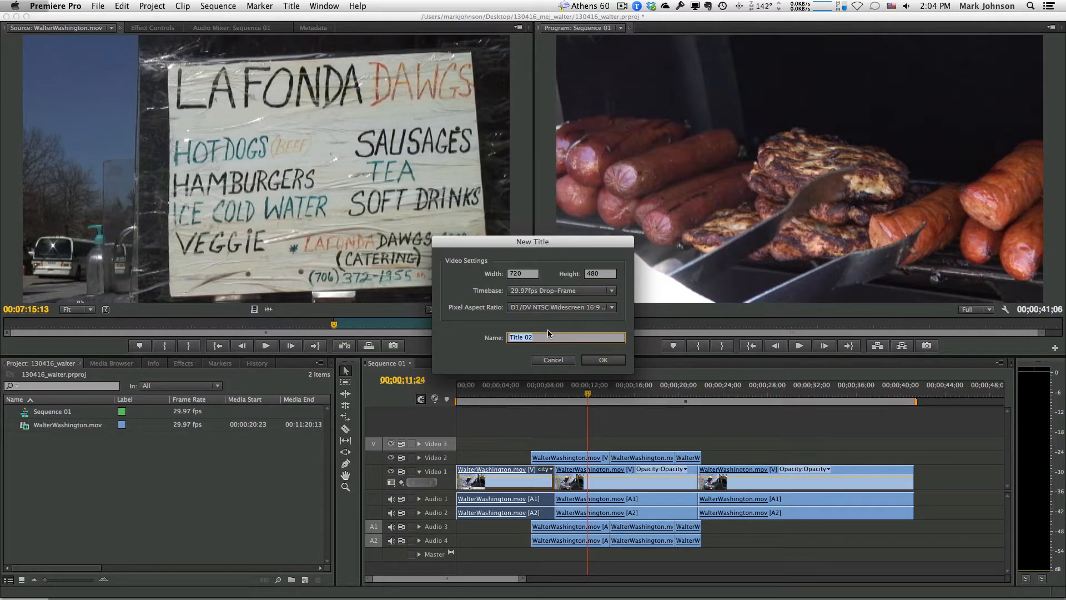
type("Walt")
type("er Lower3rd")
key("Return")
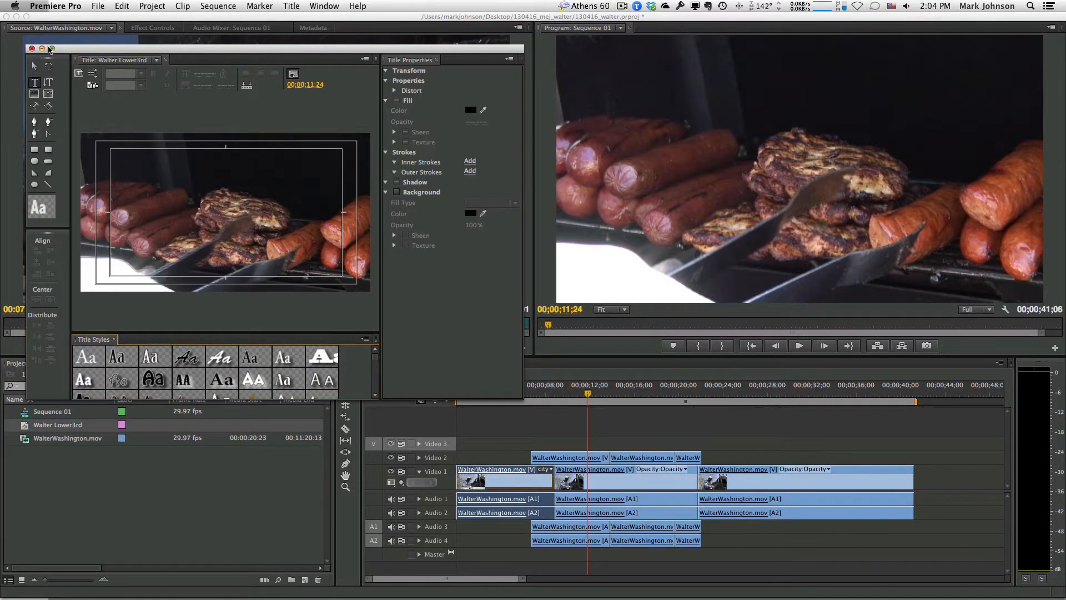
Maximize the Titler window, enlarge the Title Styles area, and pick the Rectangle tool
left_click(50, 49)
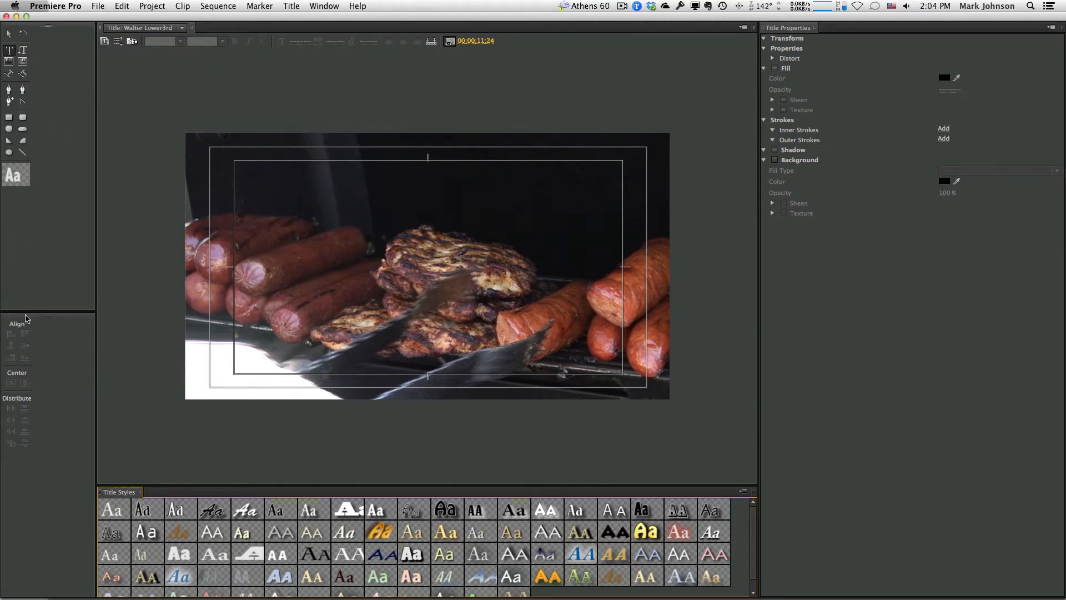
left_click_drag(261, 484, 266, 438)
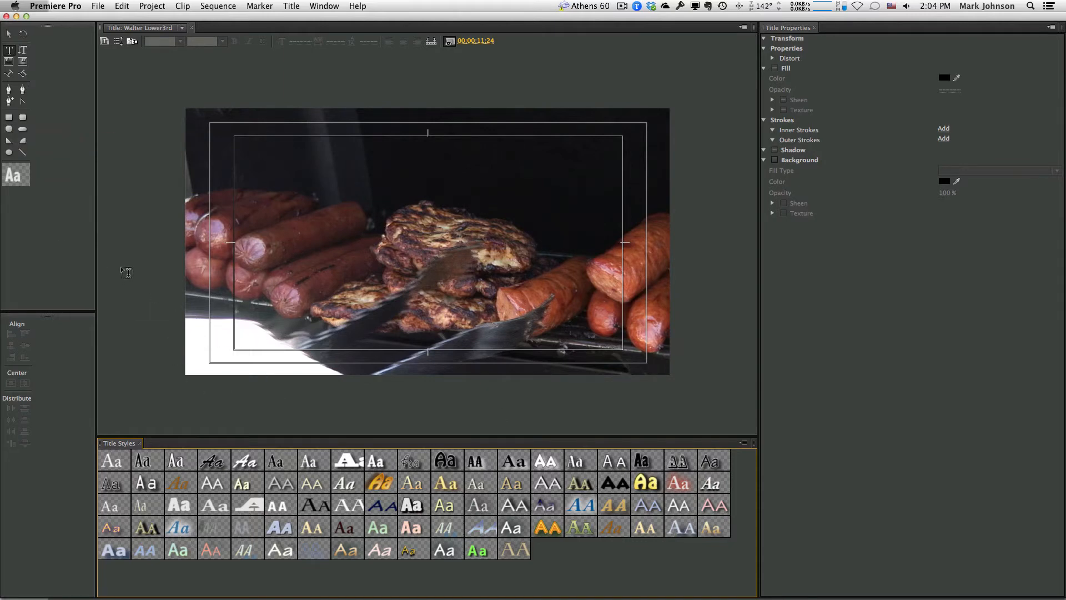
left_click(7, 129)
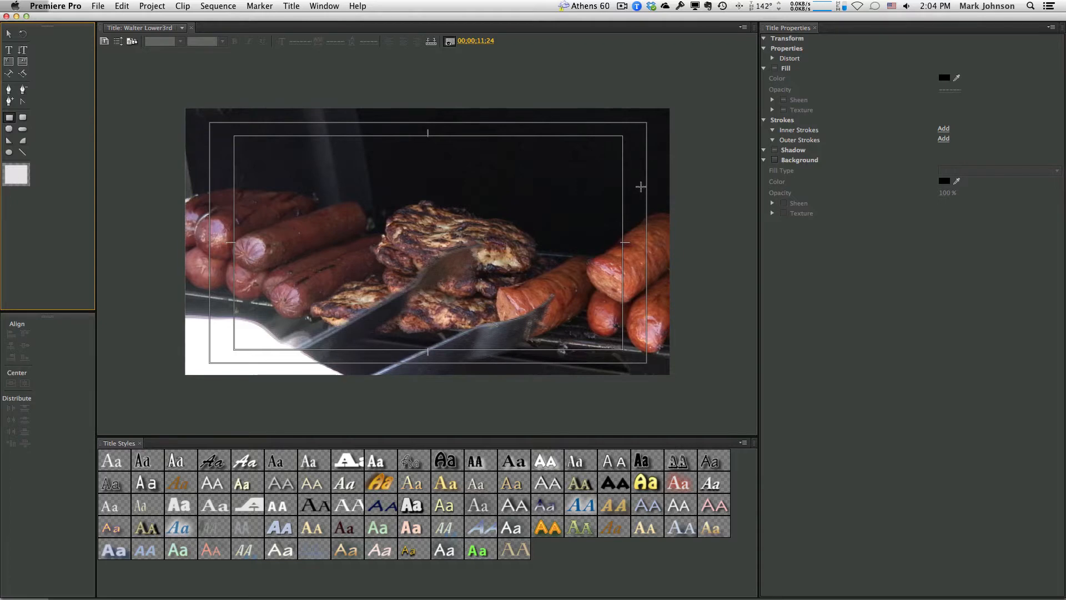
Draw a rectangle across the lower frame and fill it red (FF3030)
left_click(946, 80)
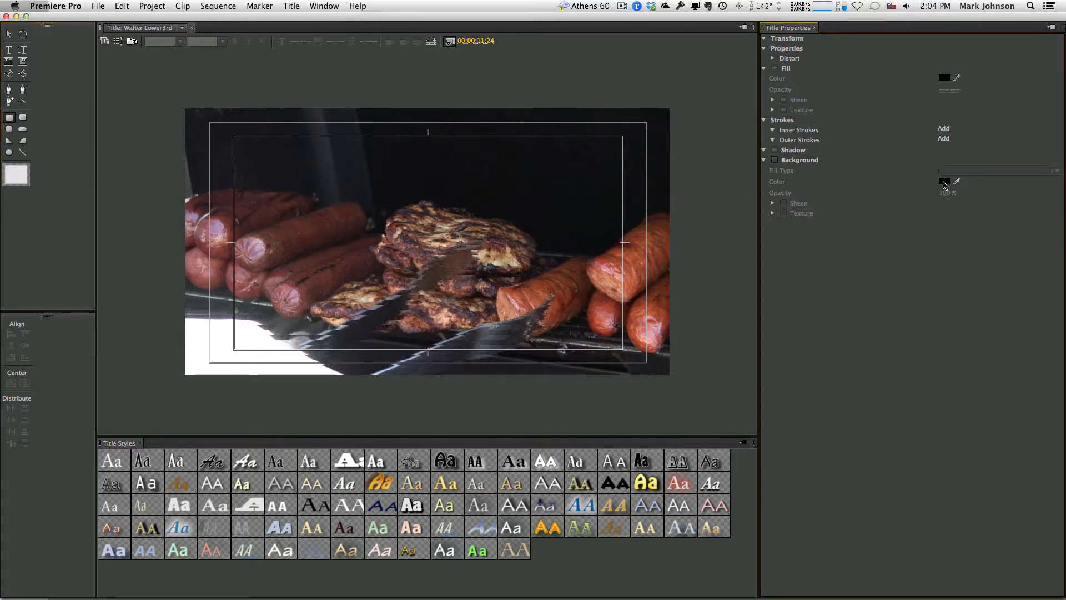
mouse_move(178, 310)
left_mouse_down()
mouse_move(191, 330)
mouse_move(587, 397)
mouse_move(702, 396)
left_mouse_up()
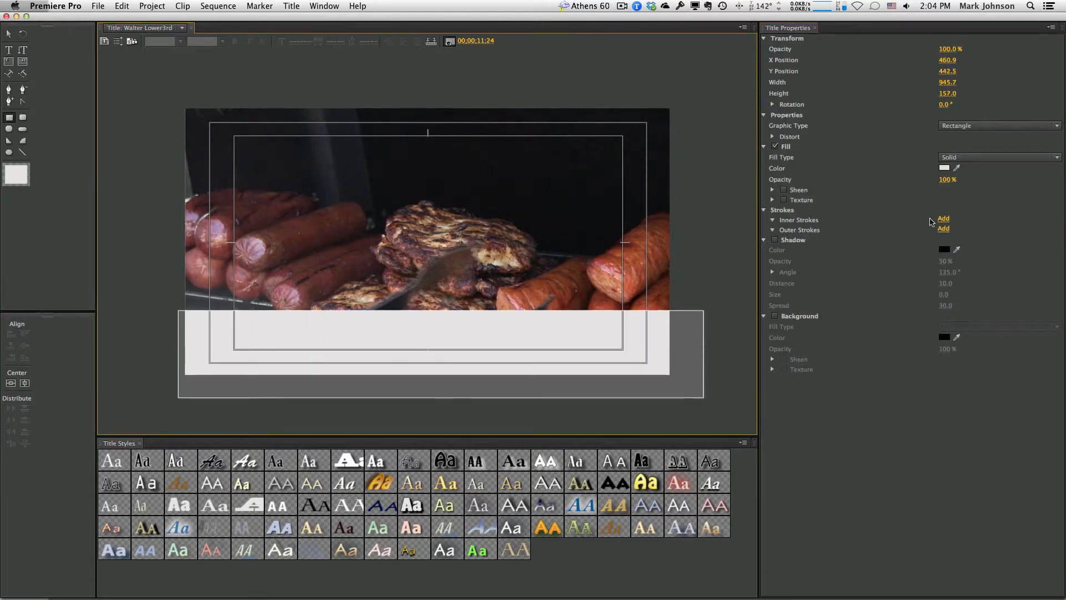
left_click(943, 168)
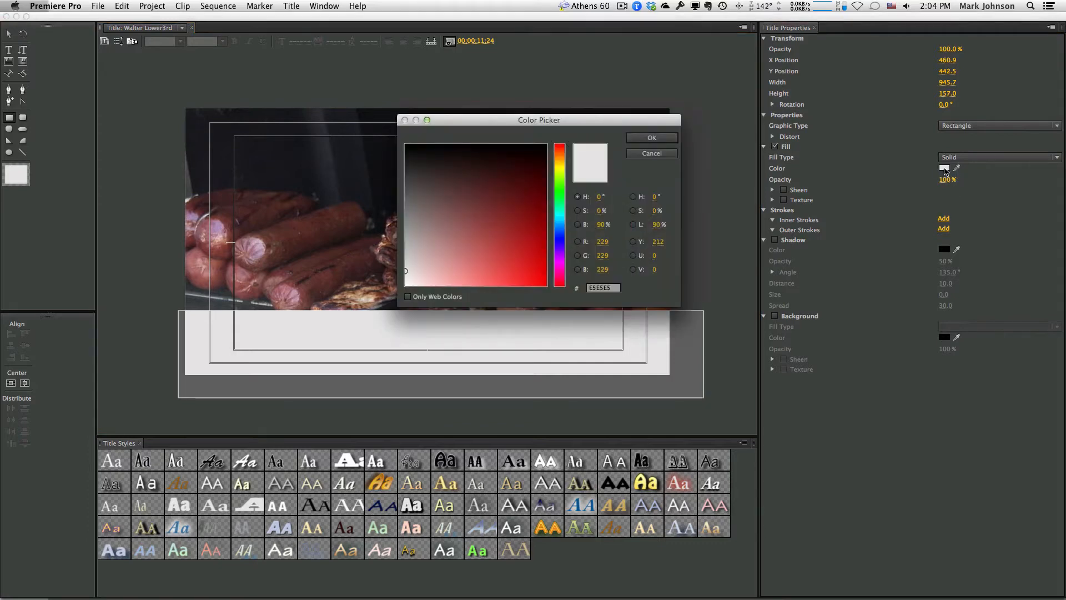
left_click_drag(405, 272, 524, 290)
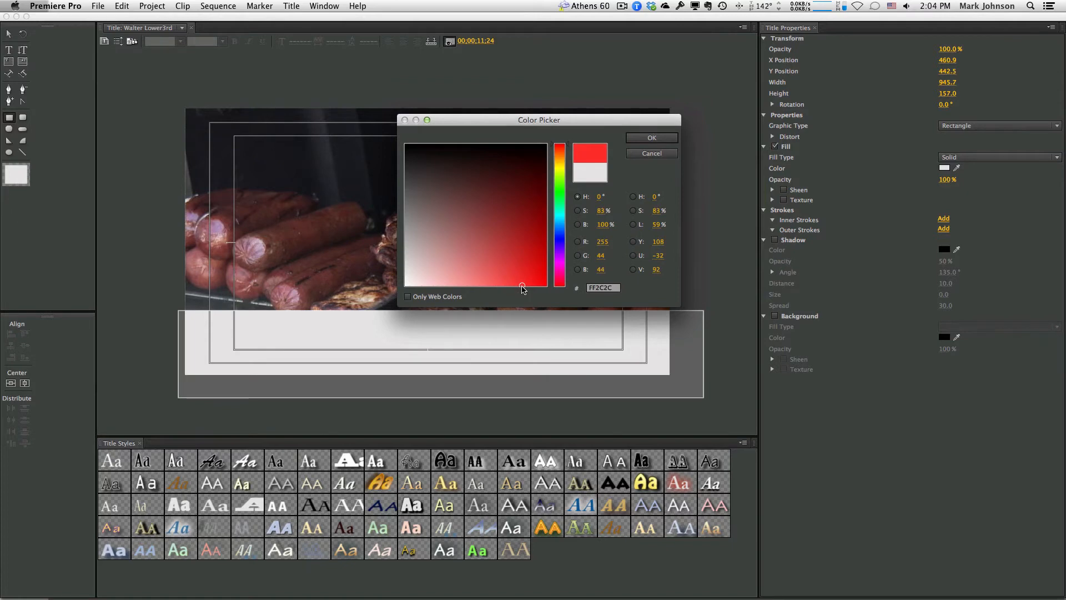
left_click(655, 138)
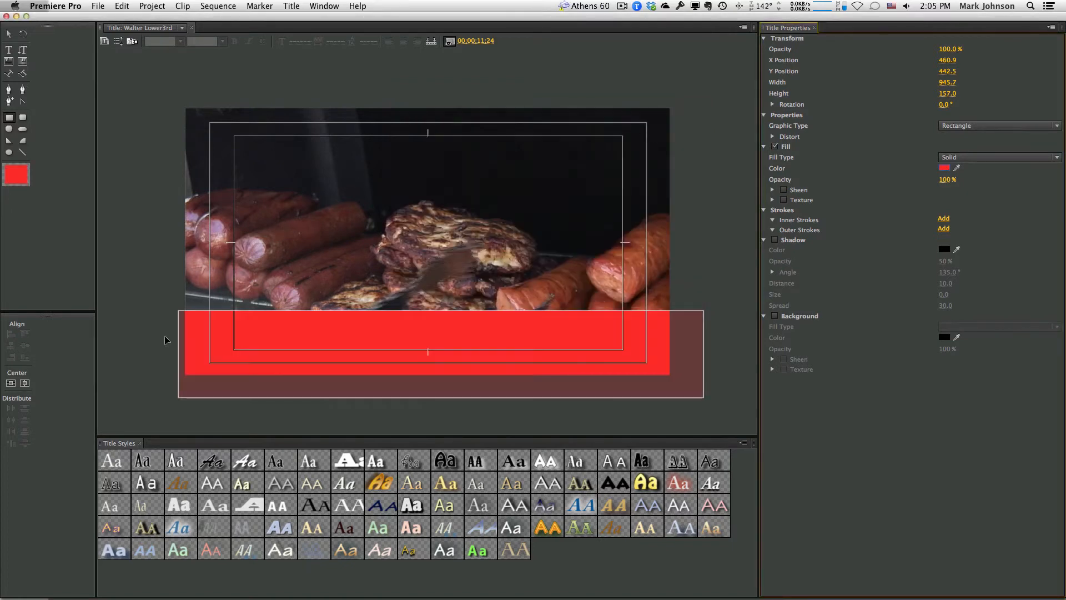
Move the red rectangle down into the lower third of the frame
left_click(223, 372)
left_click_drag(298, 332, 285, 357)
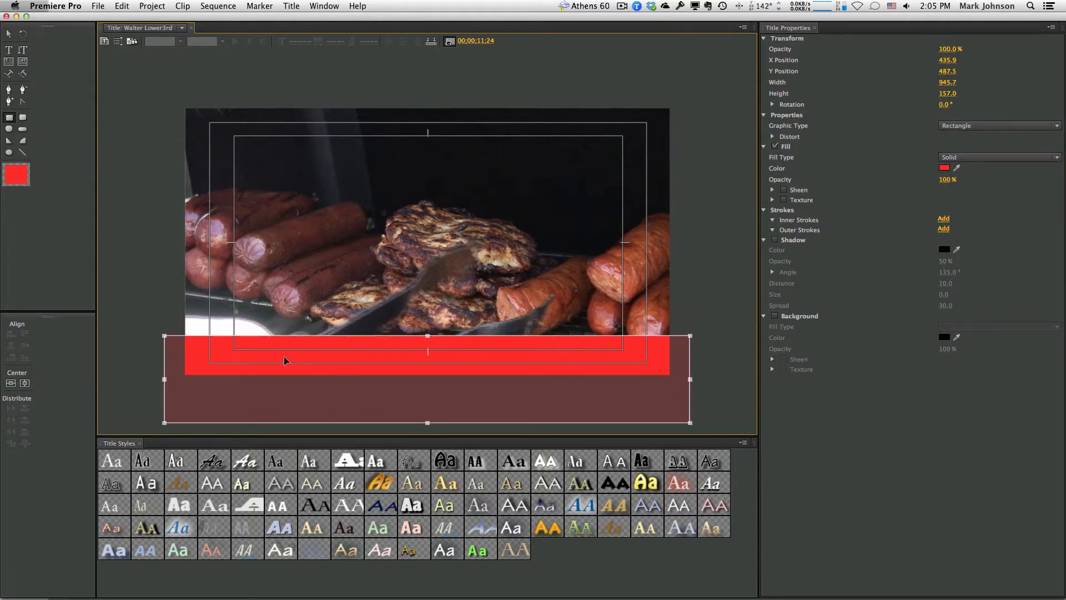
left_click_drag(285, 356, 283, 367)
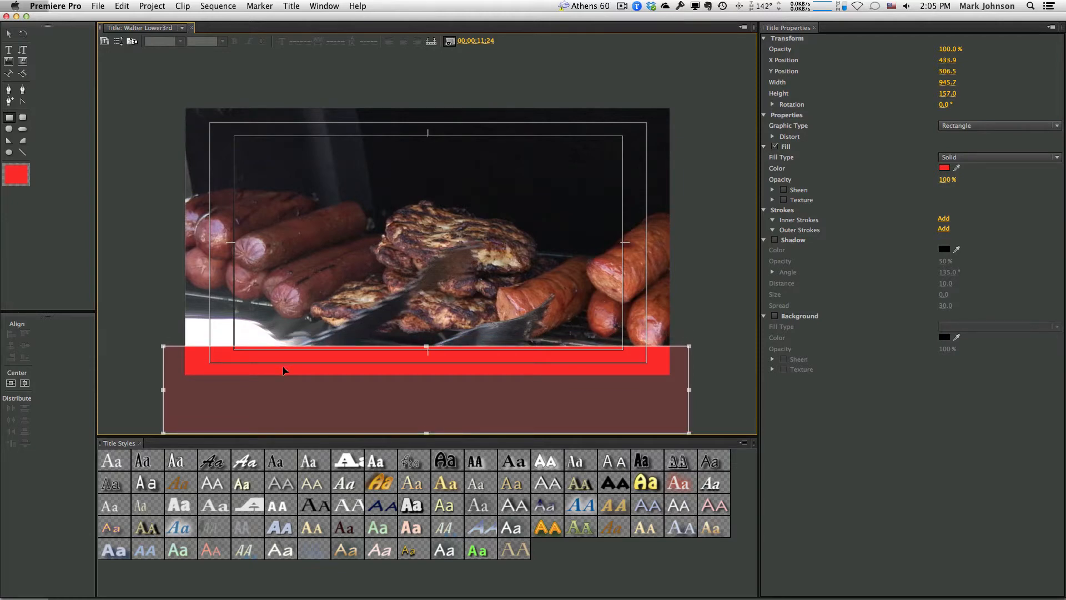
key("Up")
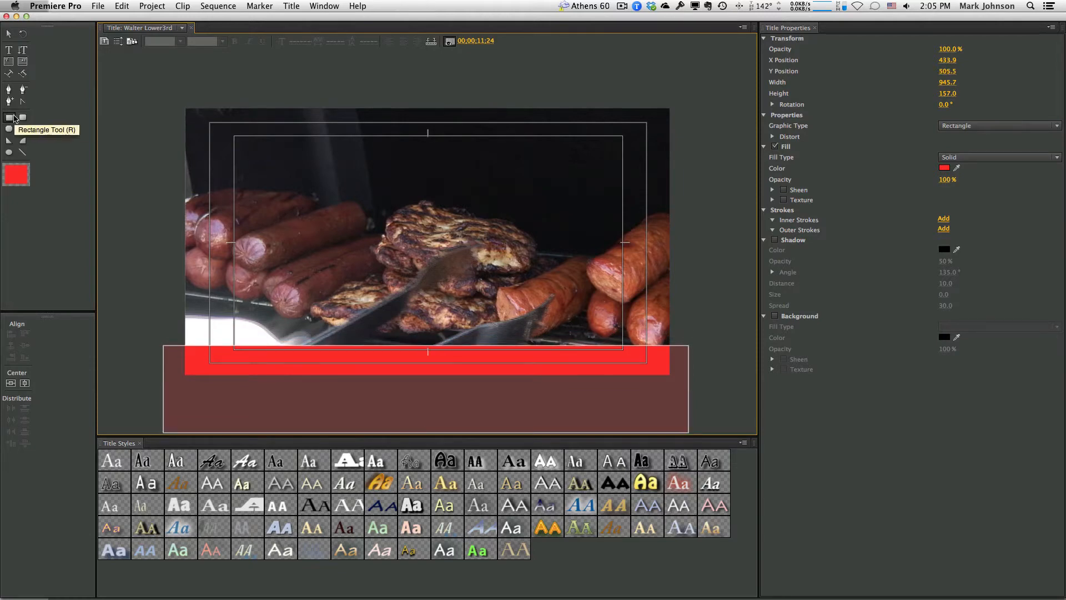
Draw a second rectangle above the red one and fill it black (000000)
left_click(10, 118)
mouse_move(143, 300)
left_mouse_down()
mouse_move(353, 375)
mouse_move(582, 368)
mouse_move(722, 392)
left_mouse_up()
left_click(944, 168)
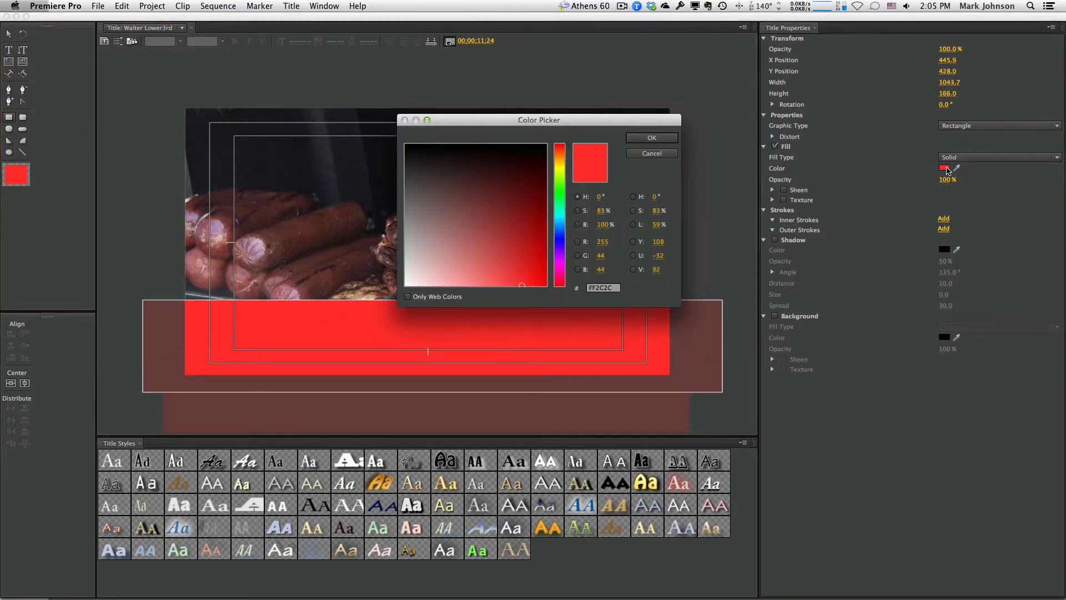
left_click_drag(514, 286, 544, 138)
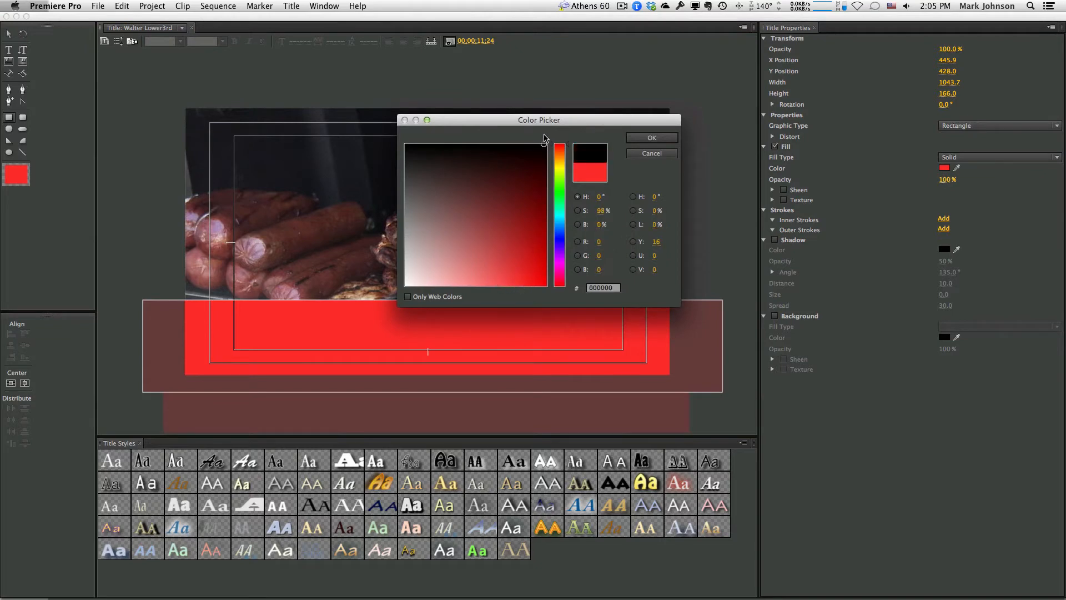
left_click(652, 138)
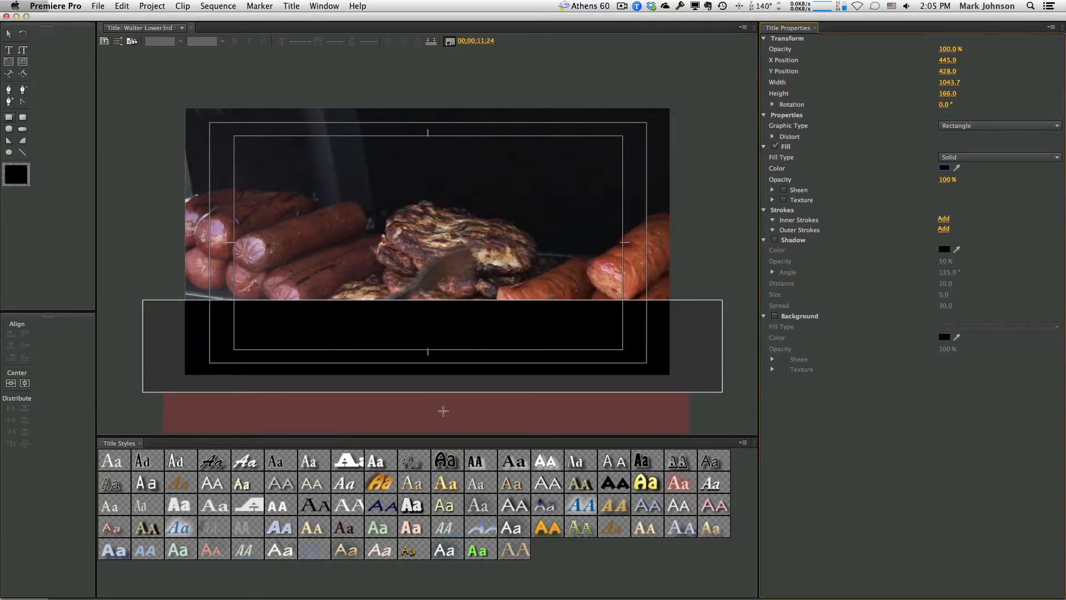
Resize the black rectangle into a thin bar just above the red one
left_click(8, 34)
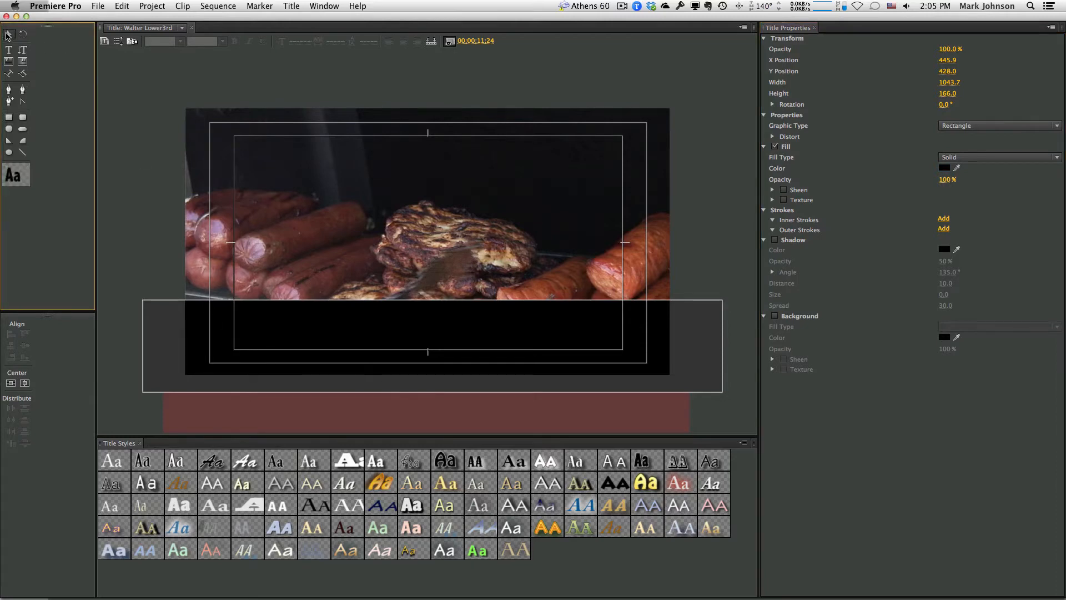
left_click_drag(433, 392, 438, 349)
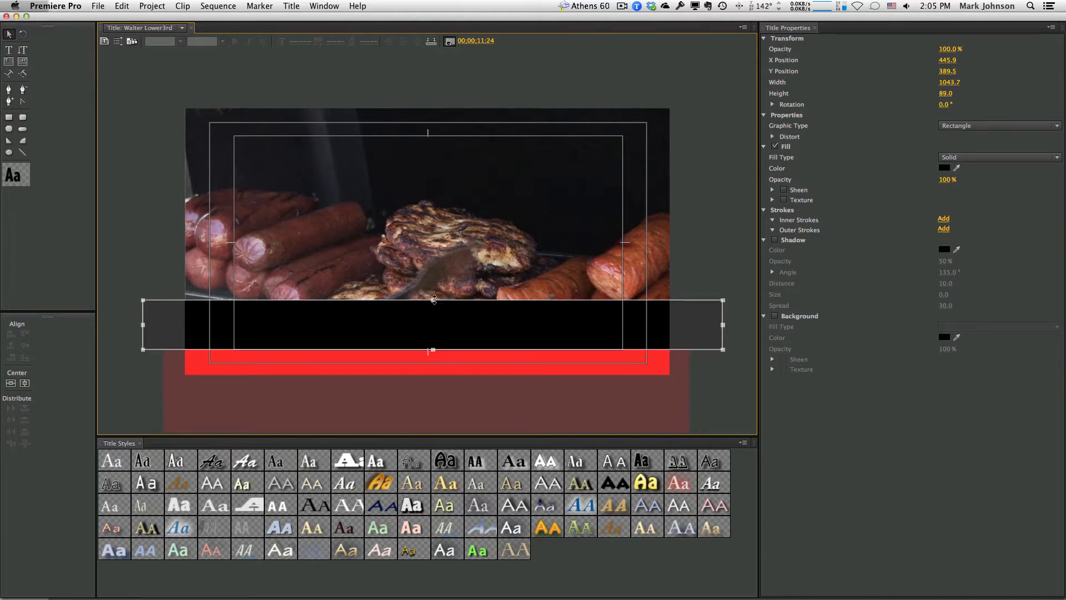
left_click_drag(434, 299, 431, 329)
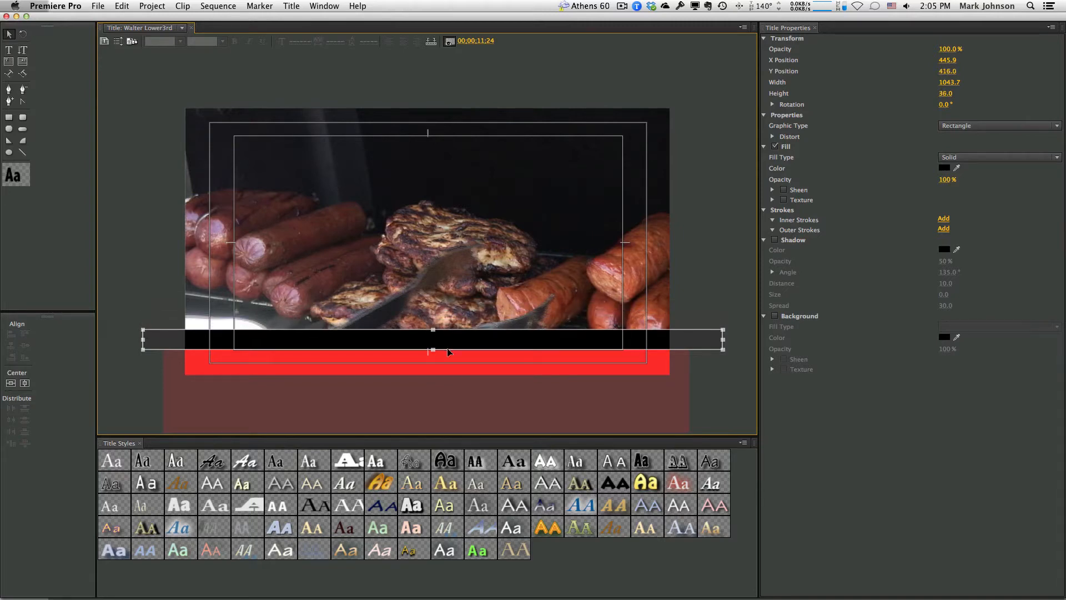
left_click(145, 283)
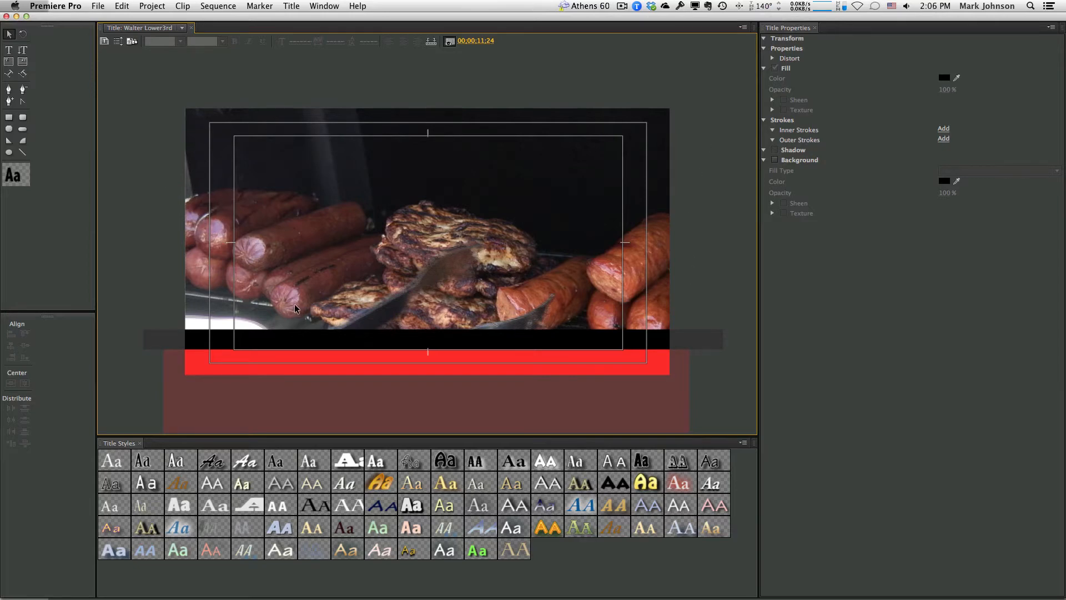
Create a text box over the black bar and set the text fill to white (FFFFFF)
left_click(8, 51)
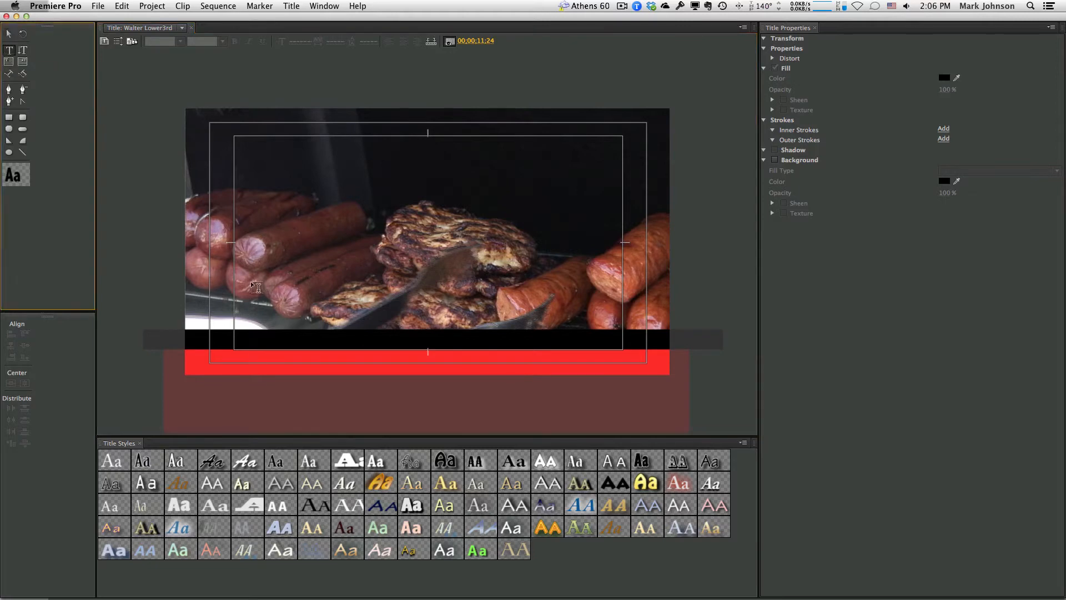
left_click_drag(234, 330, 453, 344)
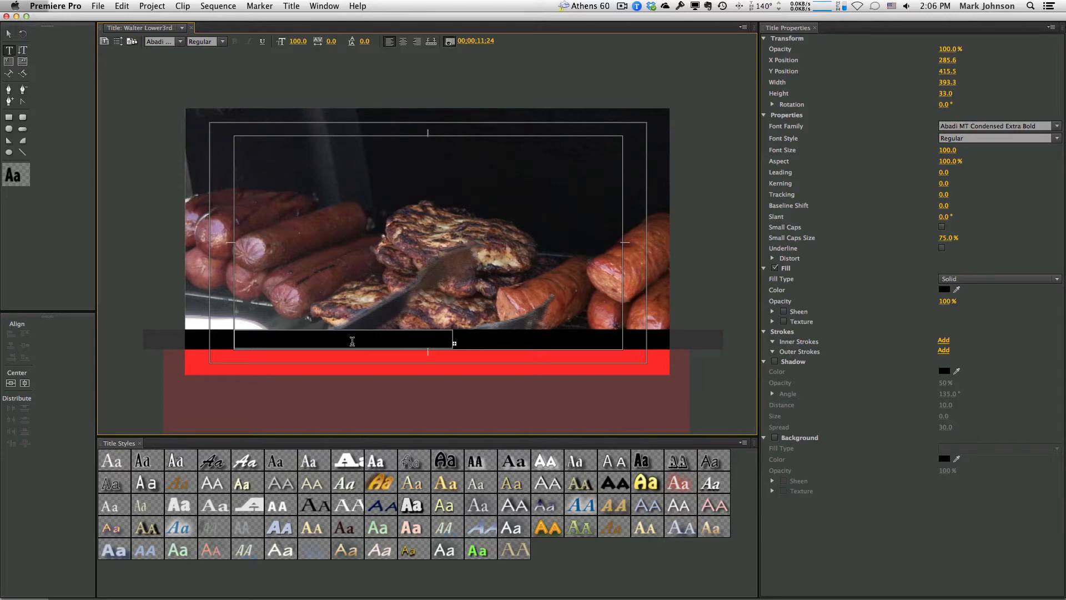
key("super")
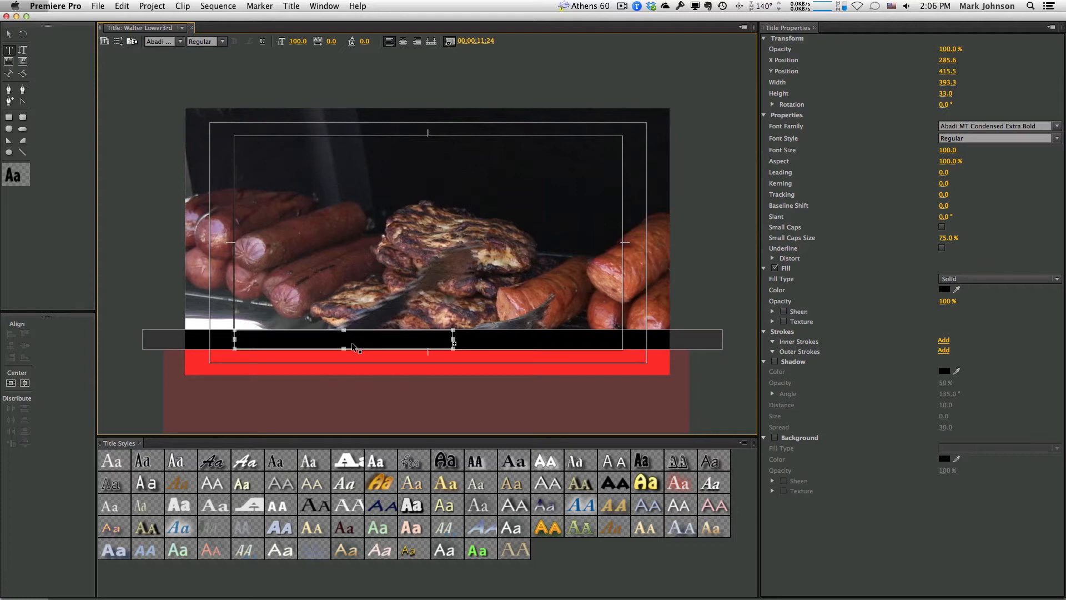
left_click(343, 341)
key("super+a")
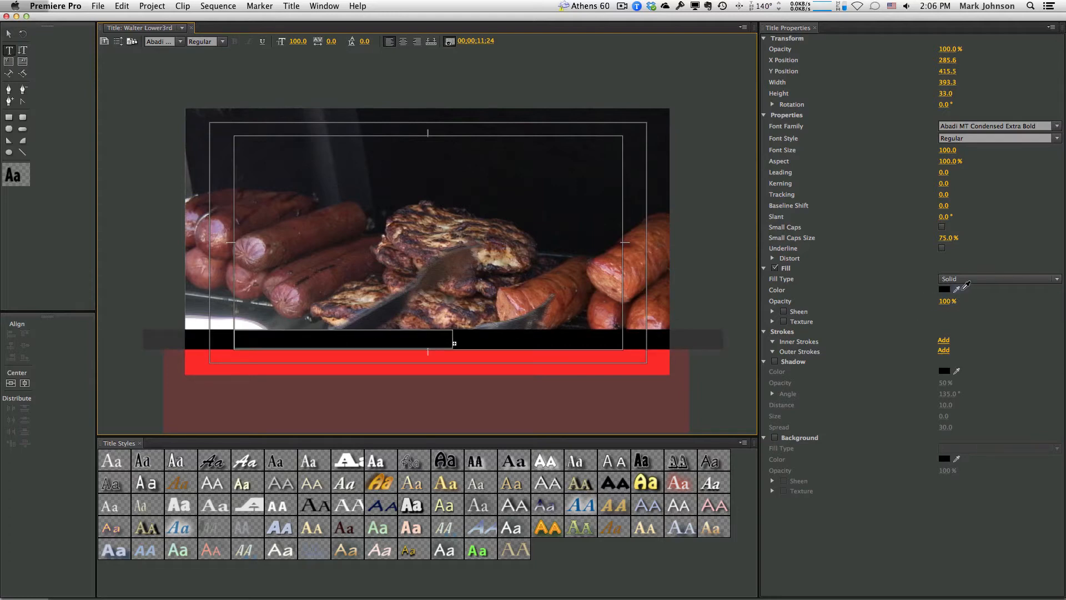
left_click(945, 290)
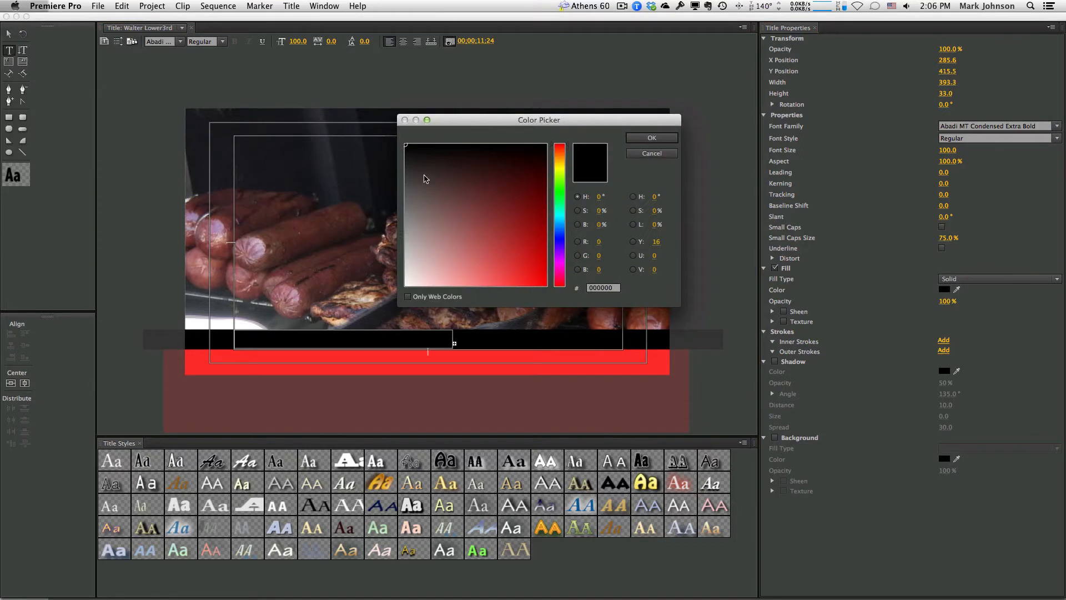
left_click(411, 276)
left_click_drag(411, 276, 403, 296)
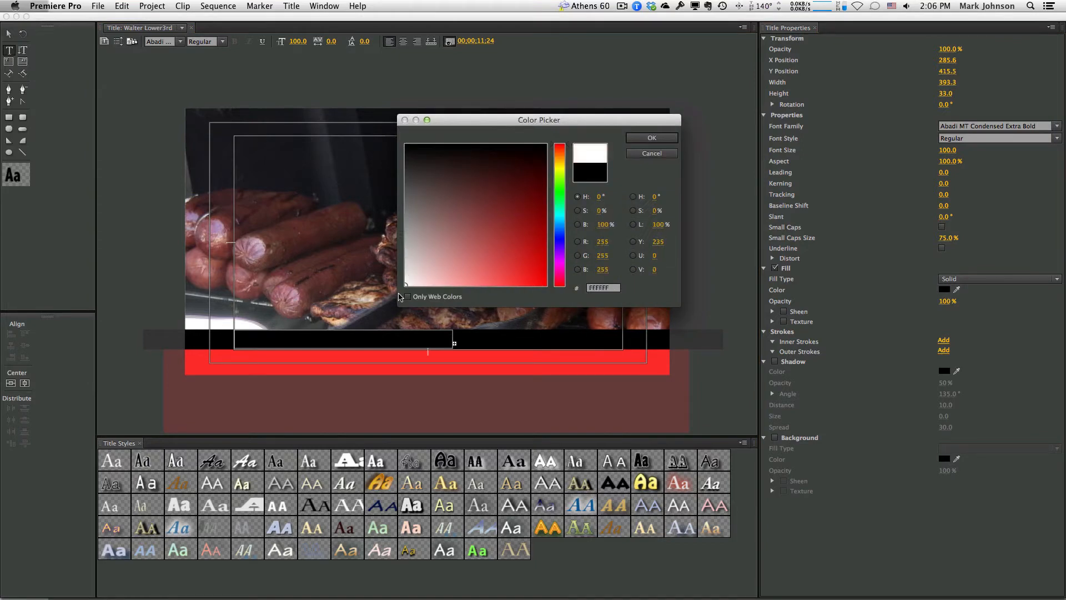
left_click(651, 138)
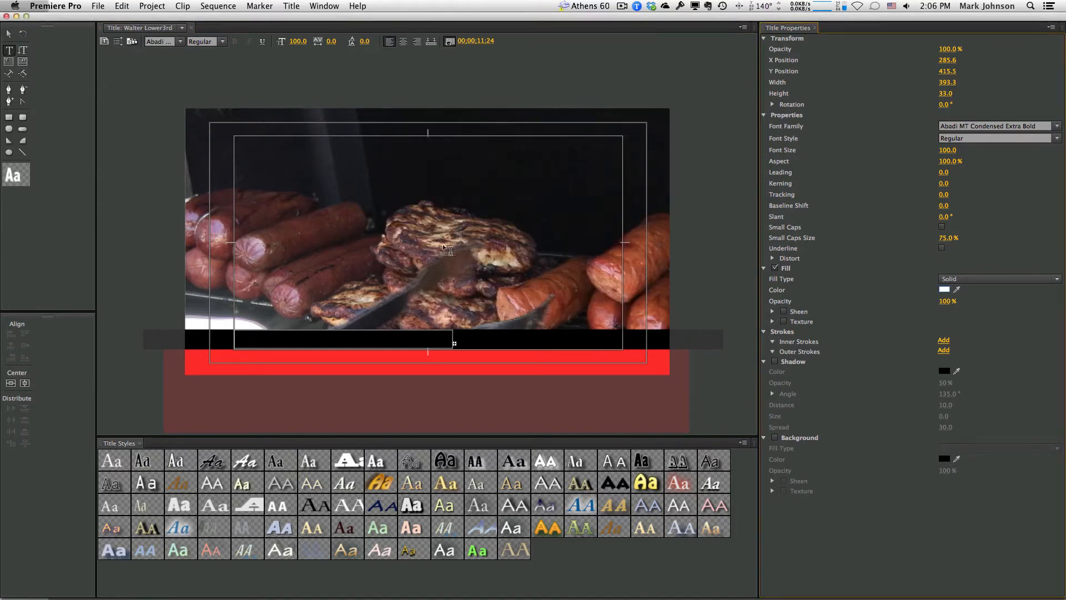
left_click(252, 339)
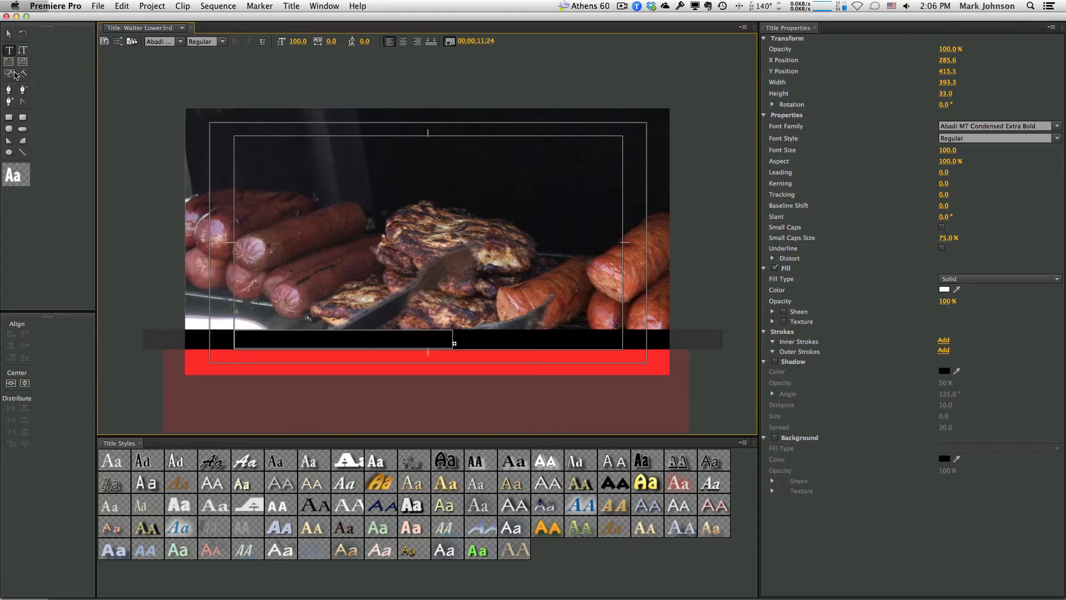
Type the person's full name as a new text line and select all of it
left_click(9, 50)
left_click(260, 342)
left_click(279, 301)
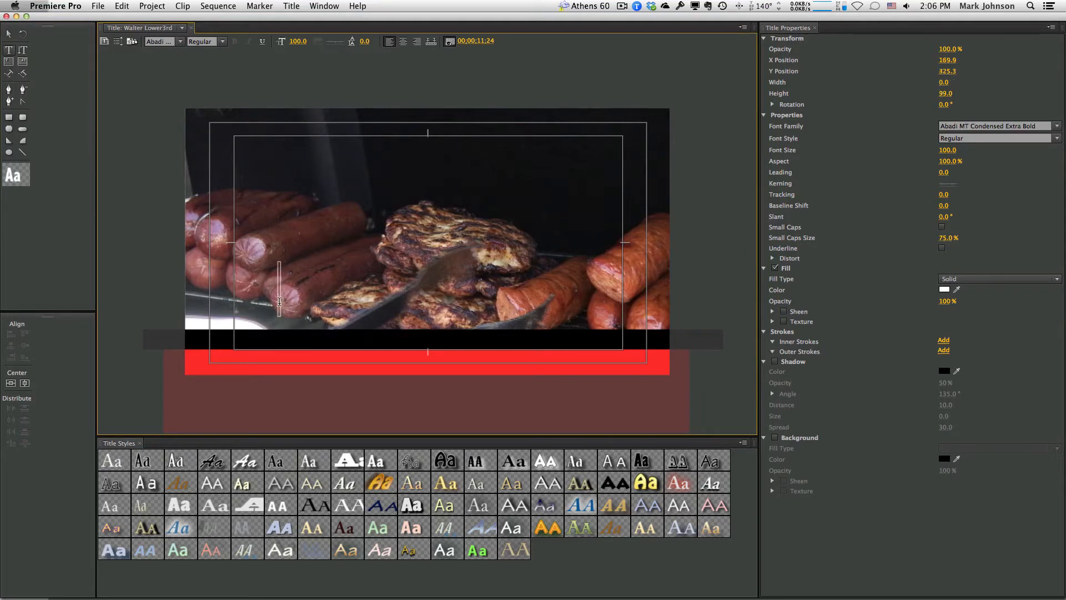
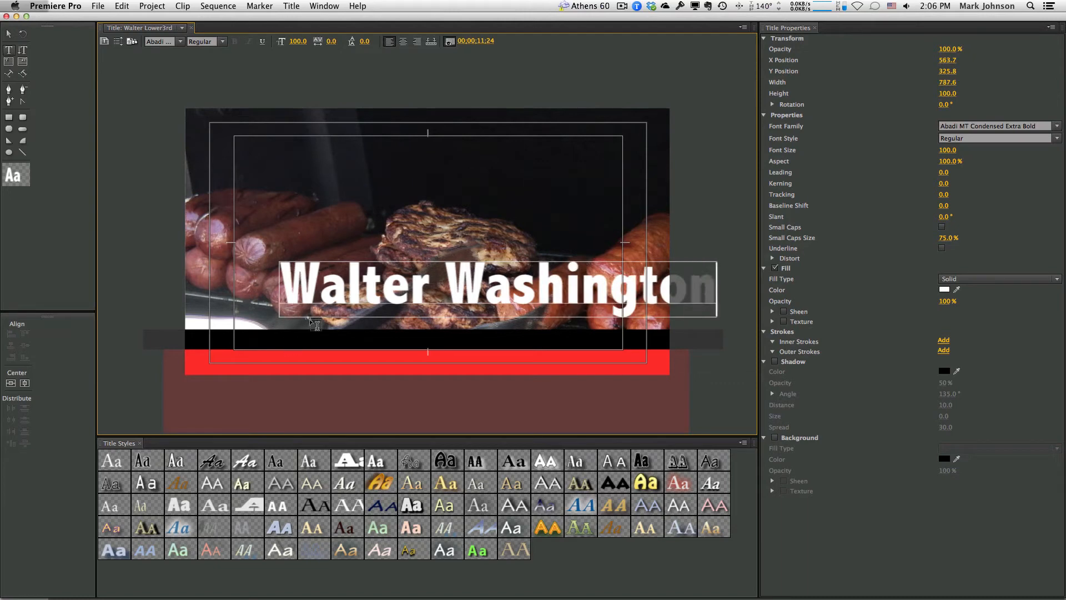
left_click(336, 288)
key("super+a")
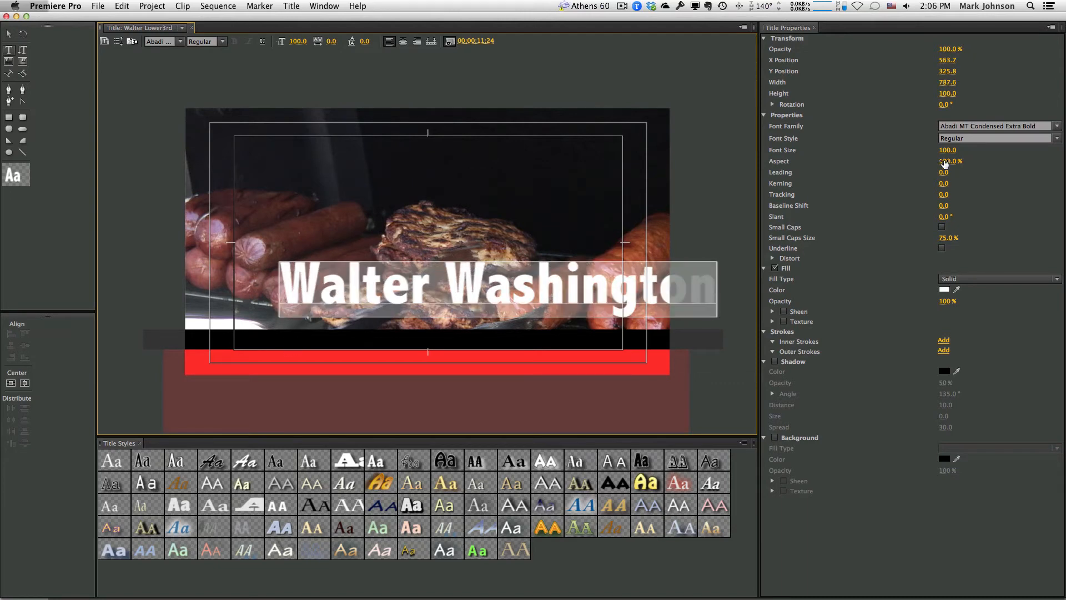
Set the name text to Helvetica Neue Condensed Black at 48 pt
left_click(1058, 128)
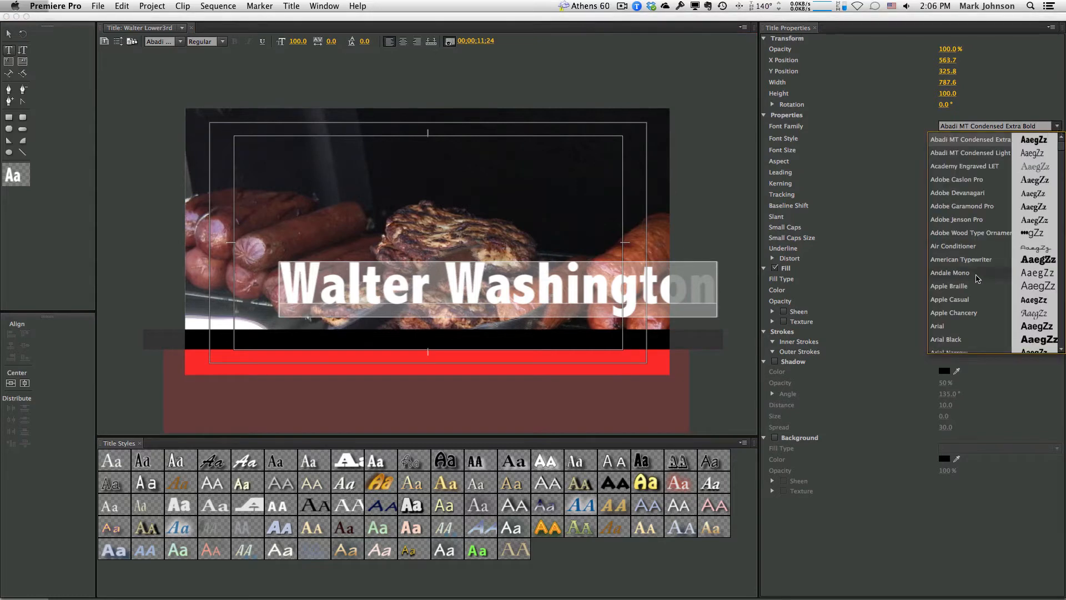
scroll(977, 277, "down", 2)
scroll(977, 278, "down", 10)
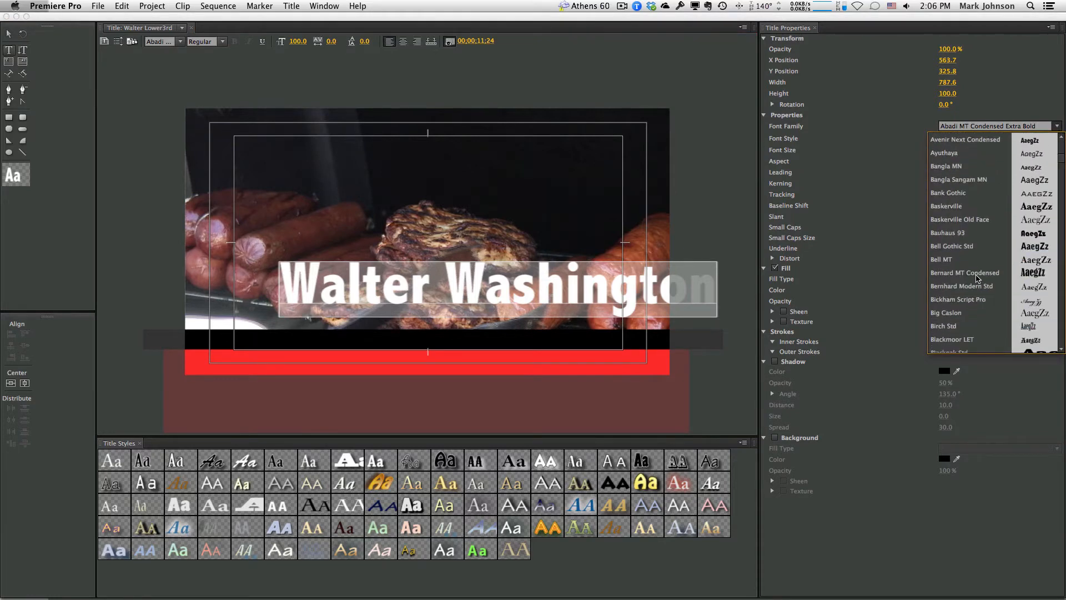
scroll(978, 279, "down", 15)
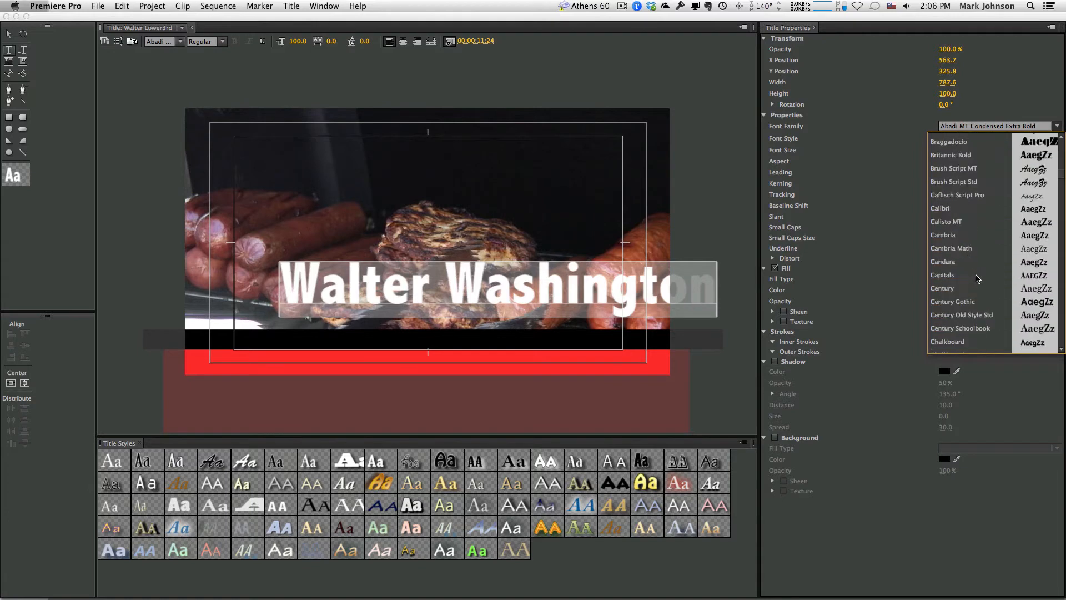
scroll(978, 279, "down", 3)
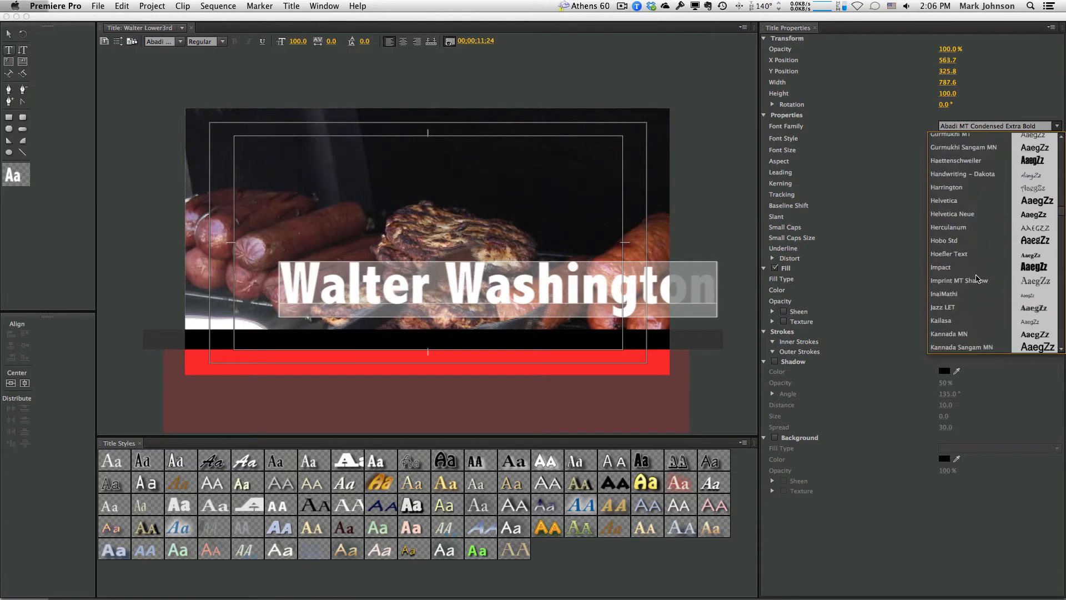
left_click(955, 217)
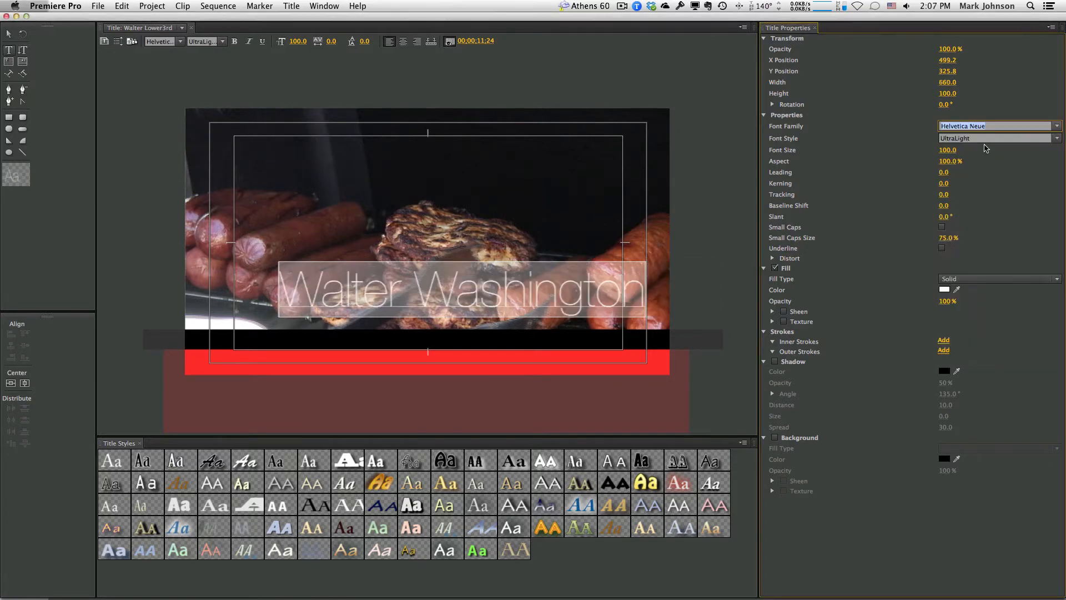
left_click(1057, 139)
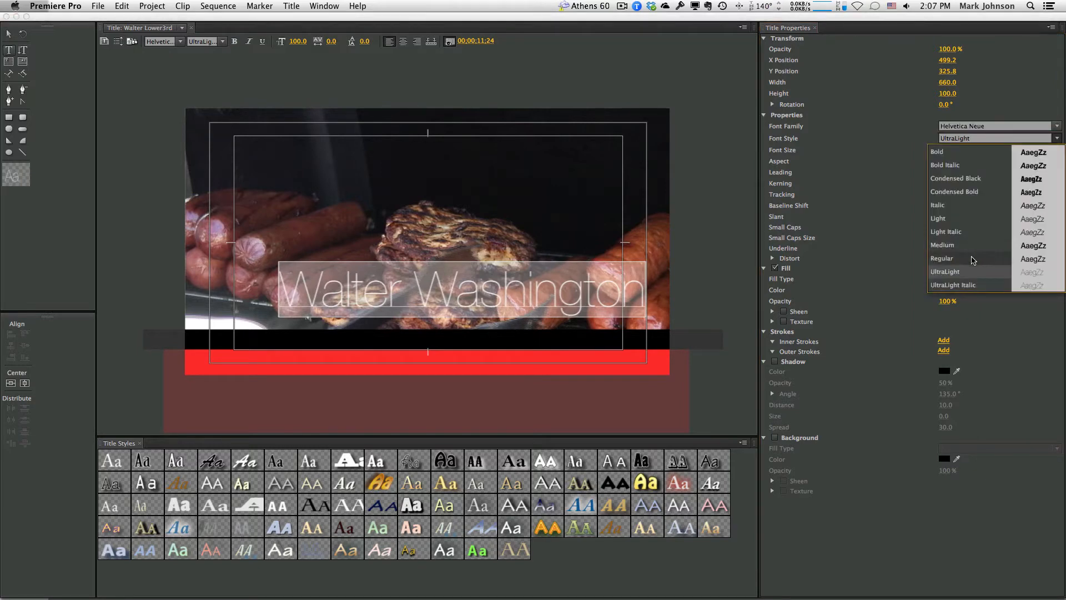
left_click(964, 179)
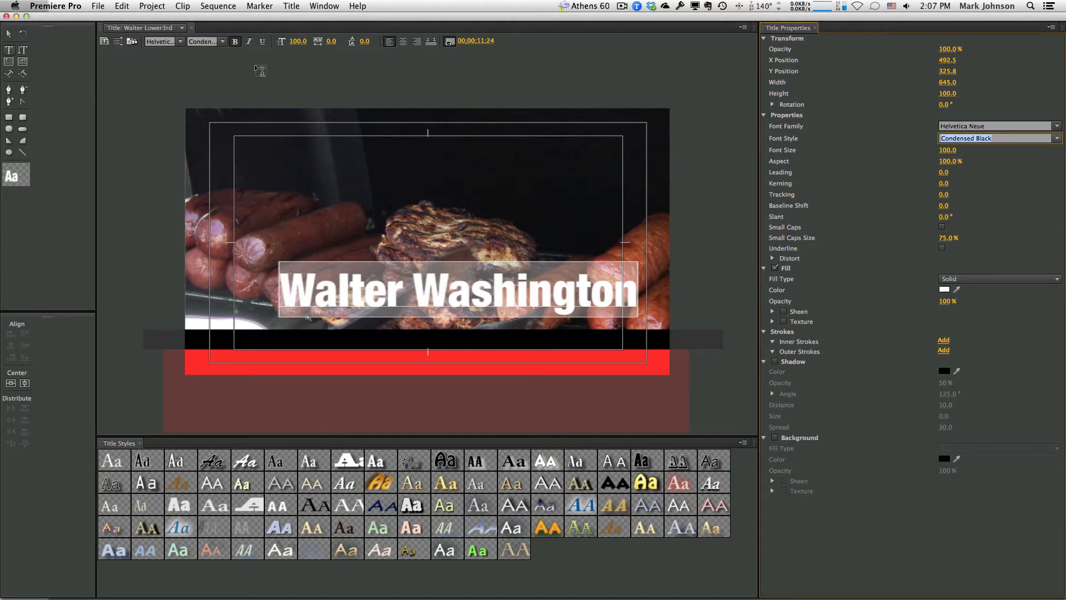
left_click(299, 40)
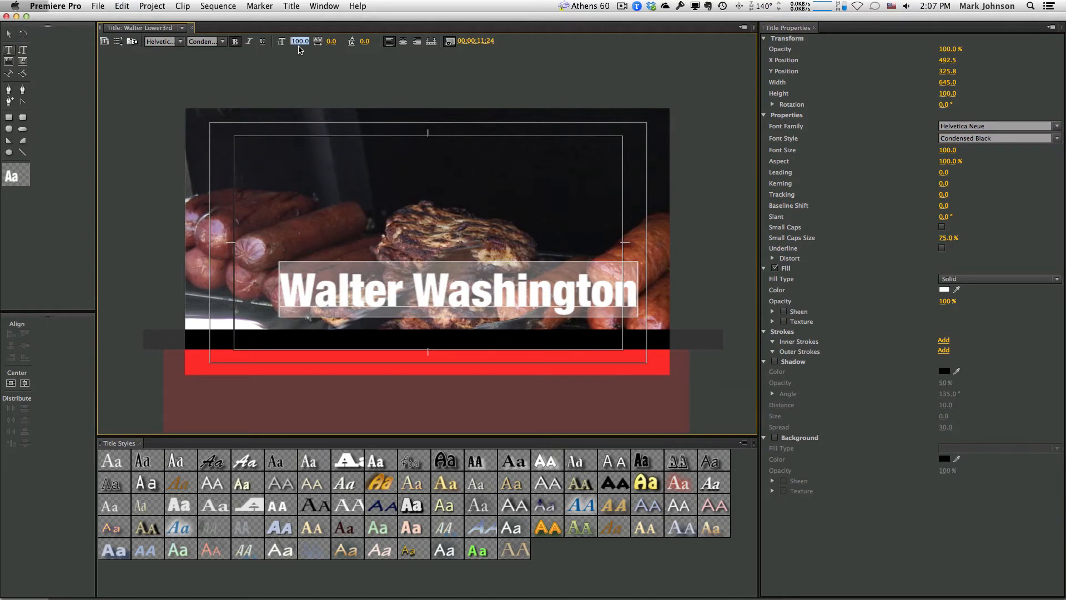
type("48")
key("Return")
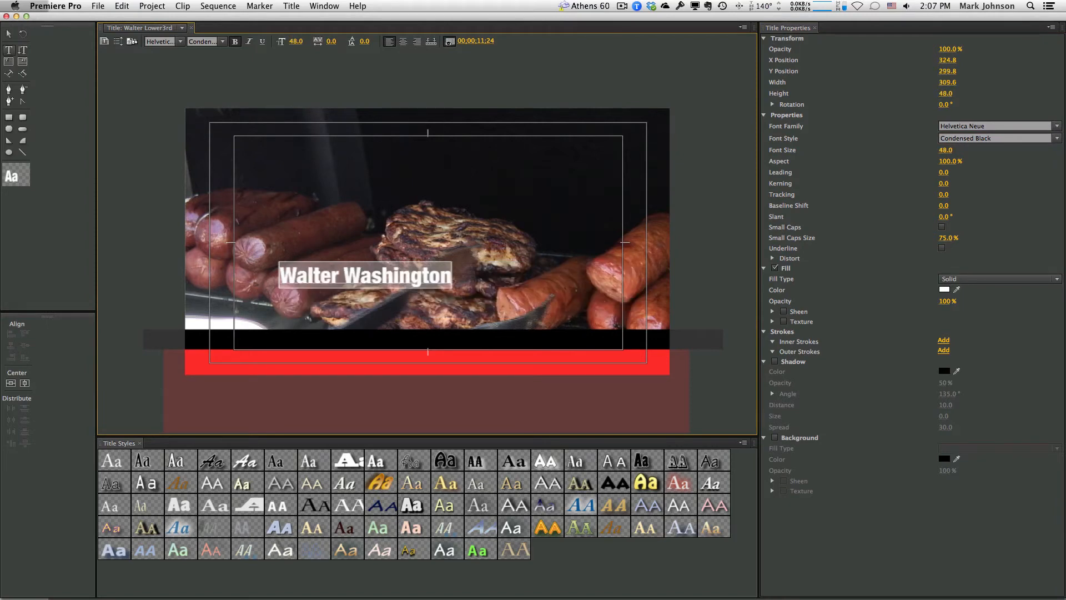
Move the name text onto the black bar, shrink it to 44 pt, and nudge it into place
left_click(7, 37)
left_click_drag(321, 276, 278, 342)
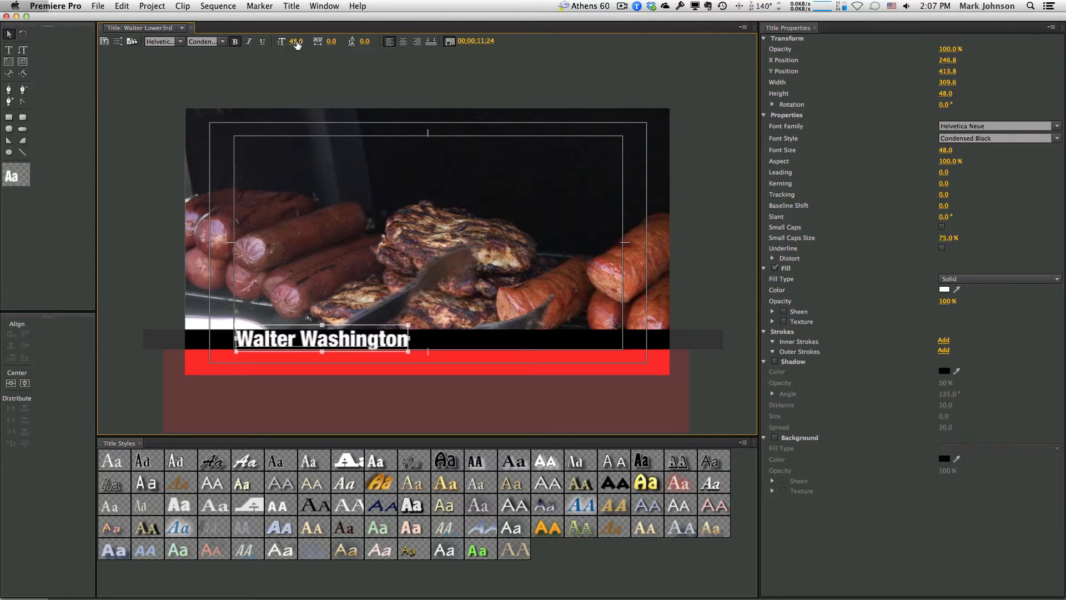
key("BackSpace")
type("4")
key("Return")
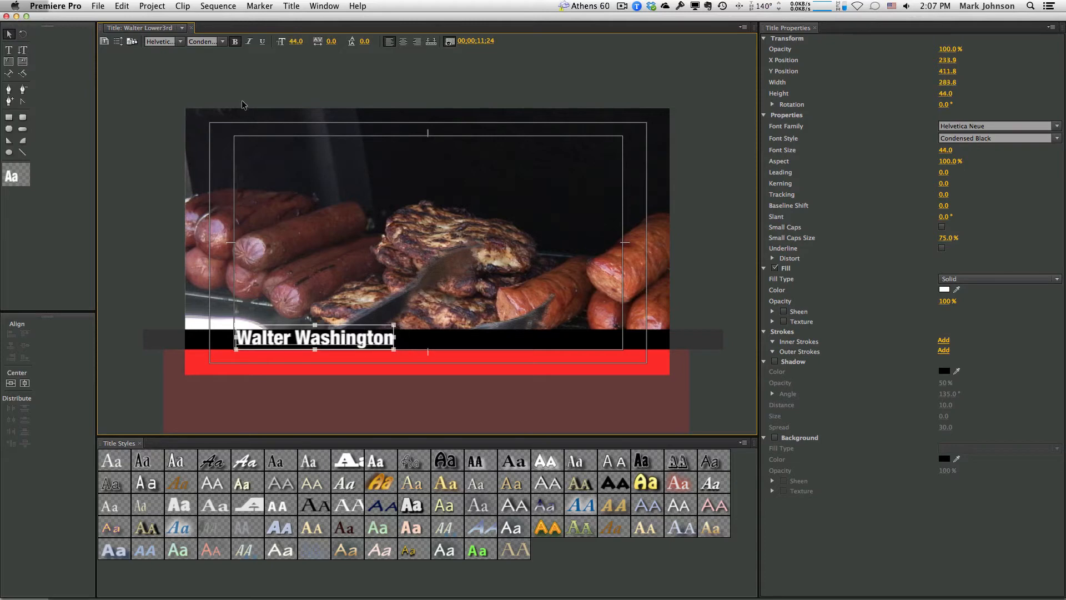
left_click_drag(298, 341, 299, 342)
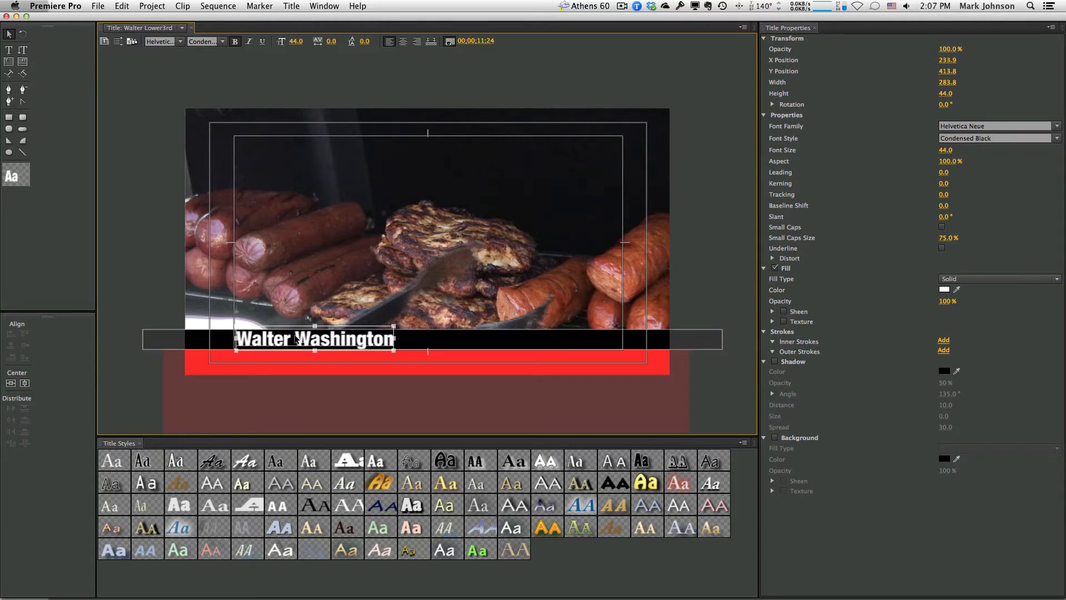
left_click_drag(303, 339, 301, 339)
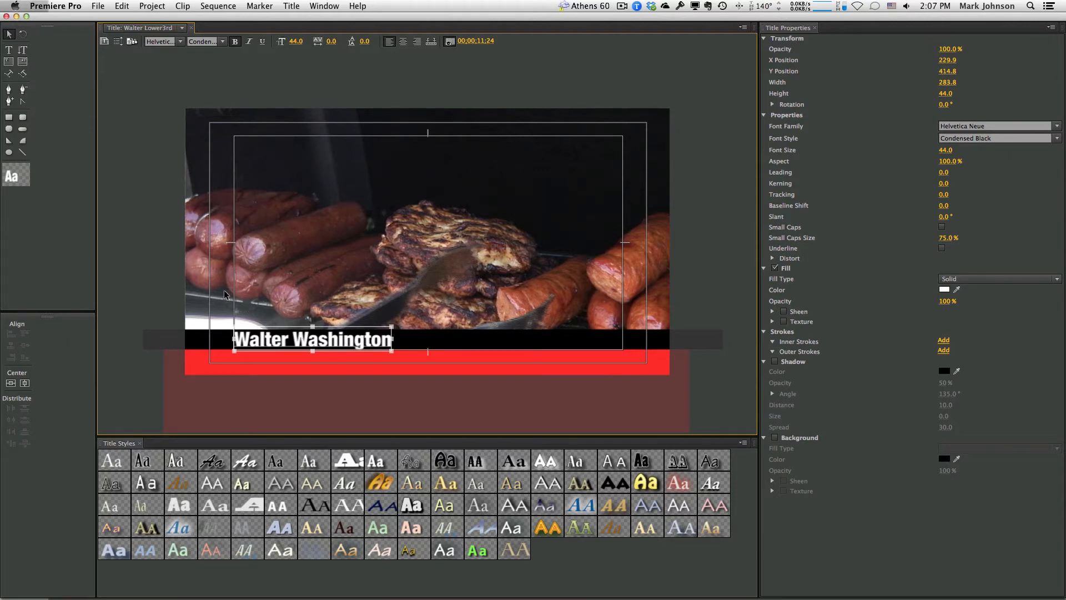
left_click(164, 285)
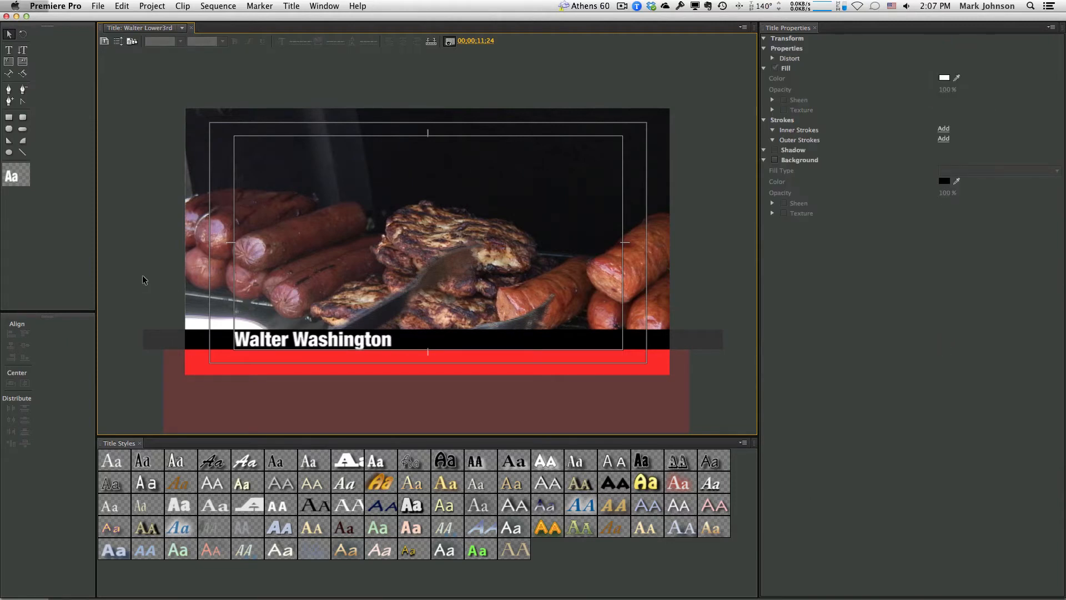
Drag the black bar's bottom edge down until its height reads 42
left_click(287, 337)
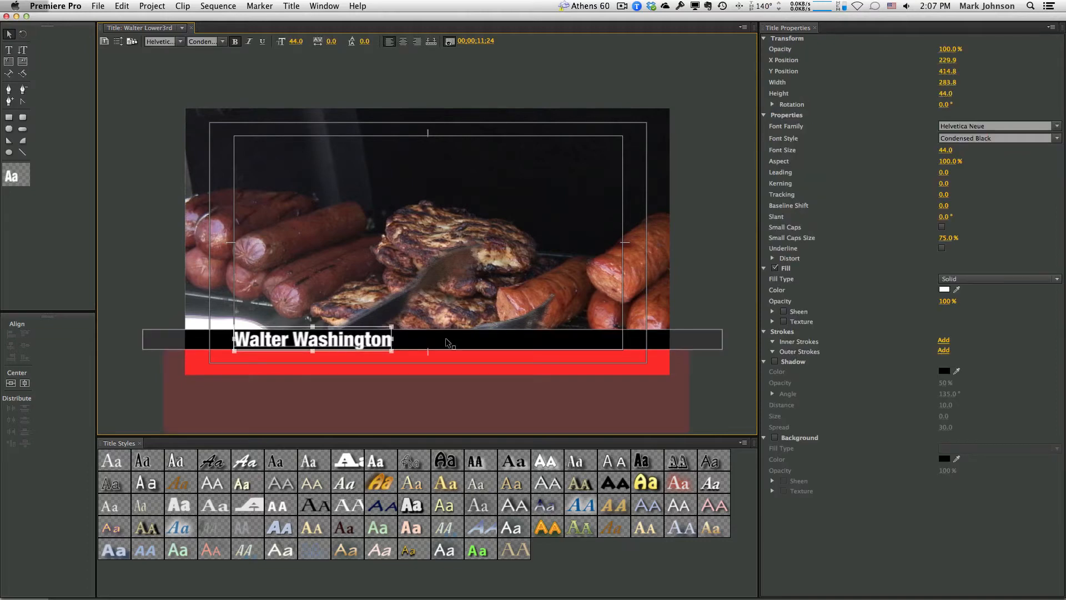
left_click(445, 337)
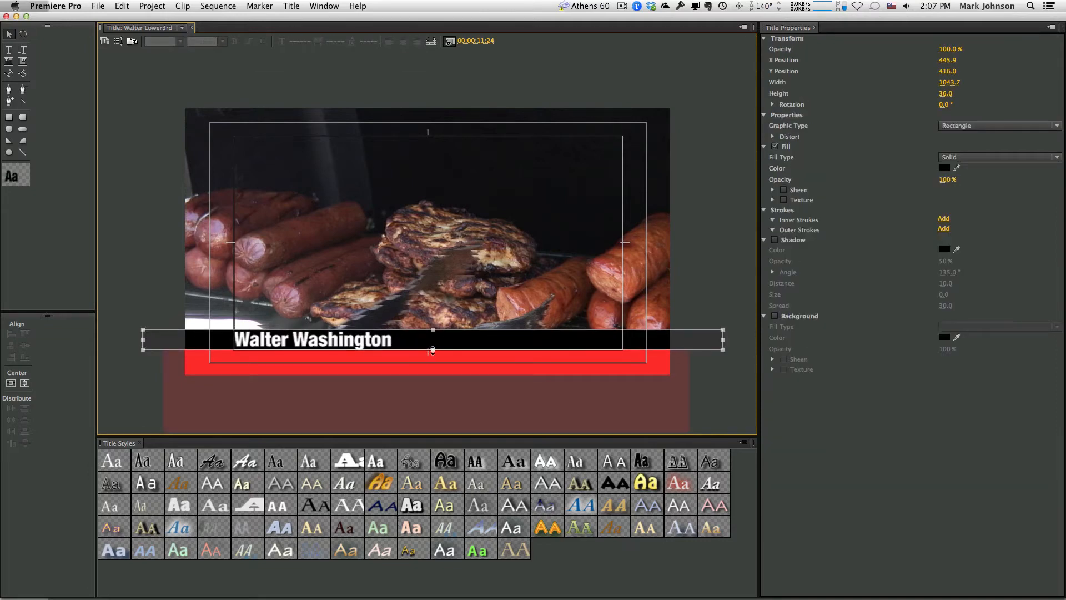
left_click_drag(433, 350, 432, 353)
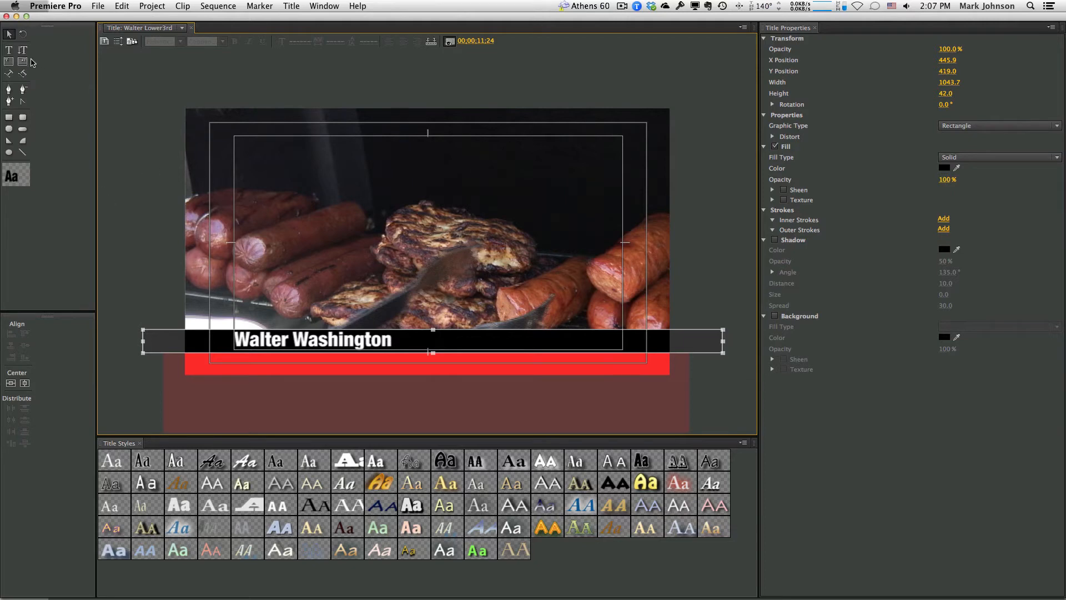
left_click(10, 50)
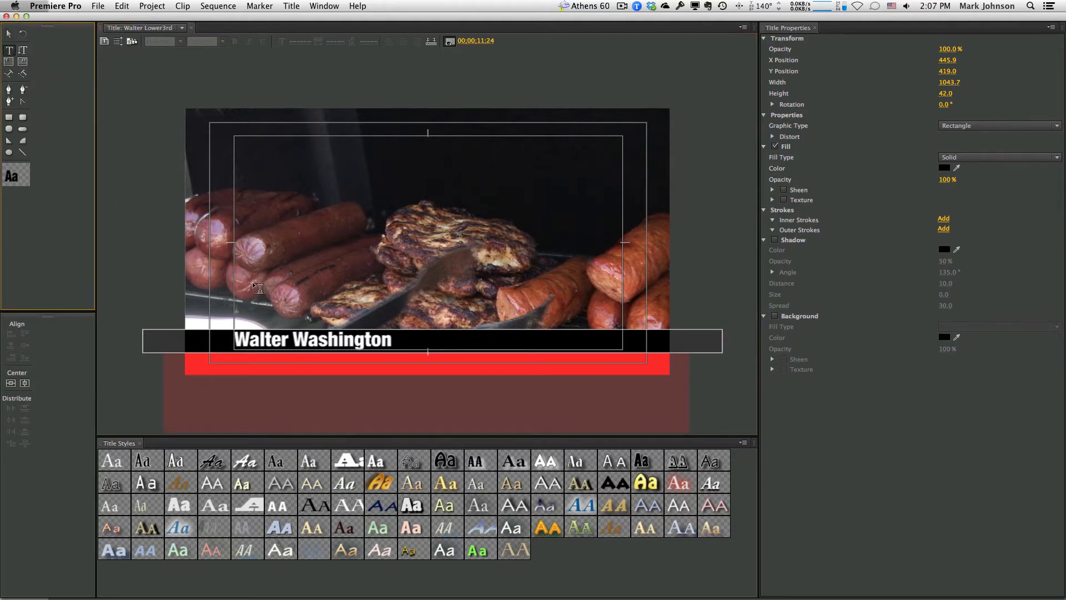
Add a 'LaFonda' text line above the bar in white at 36 pt
left_click_drag(253, 283, 368, 312)
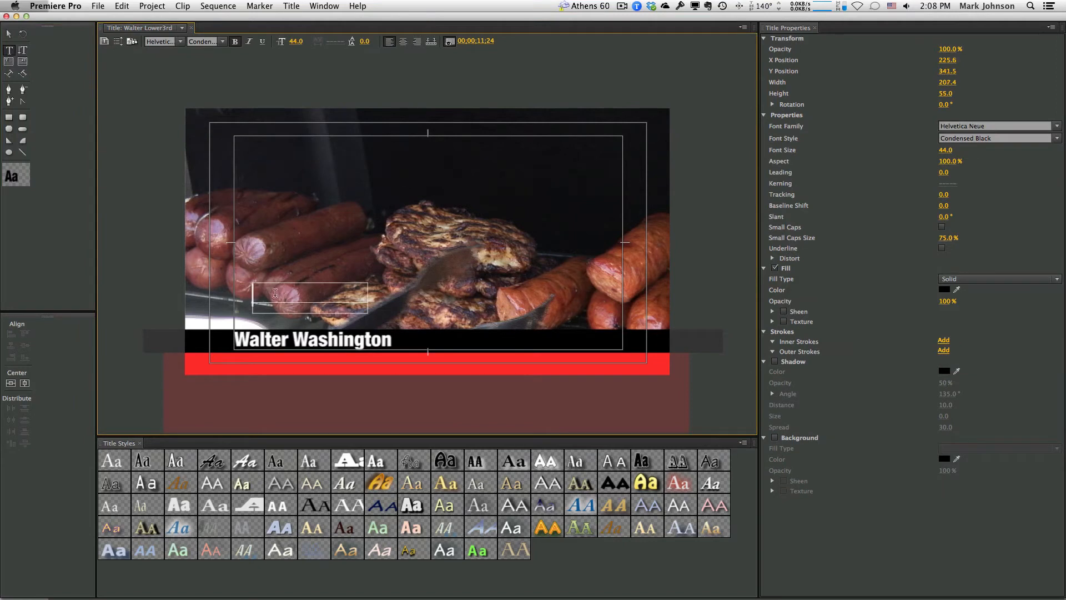
type("LaFonda")
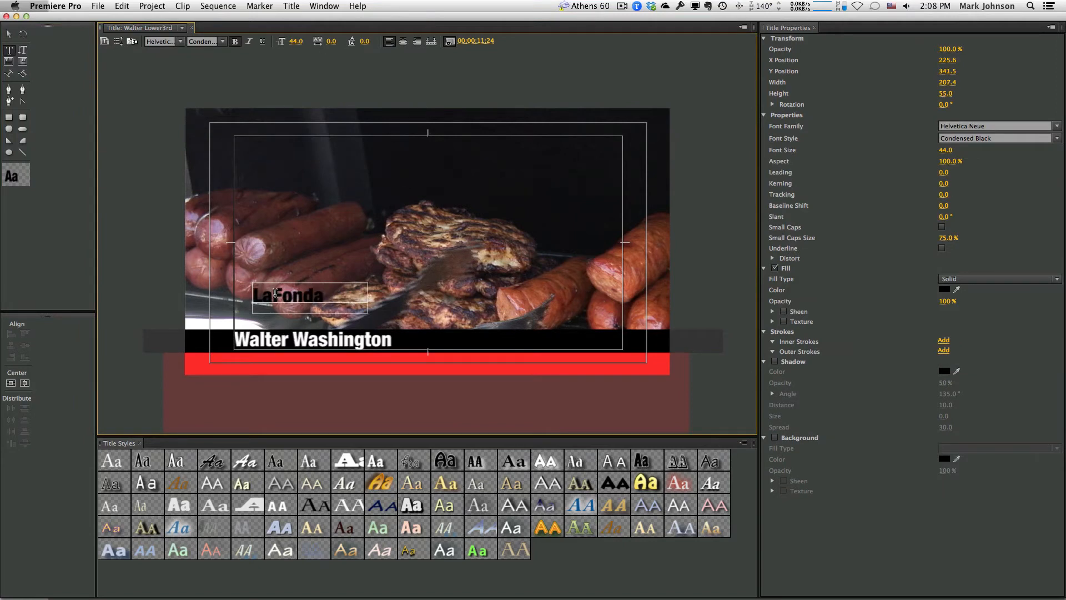
double_click(329, 296)
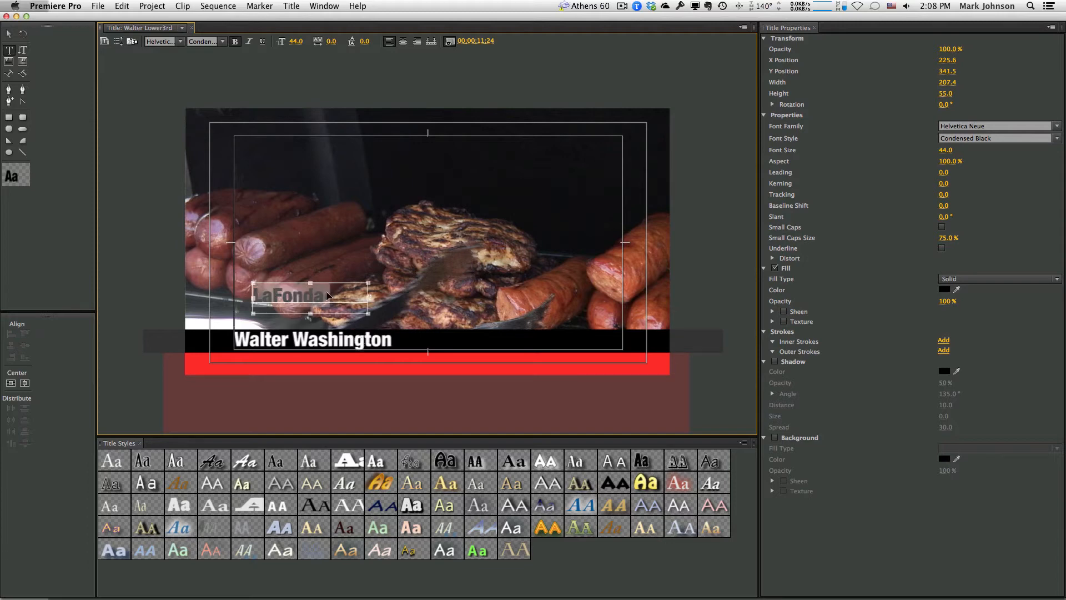
left_click(297, 41)
type("36")
key("Return")
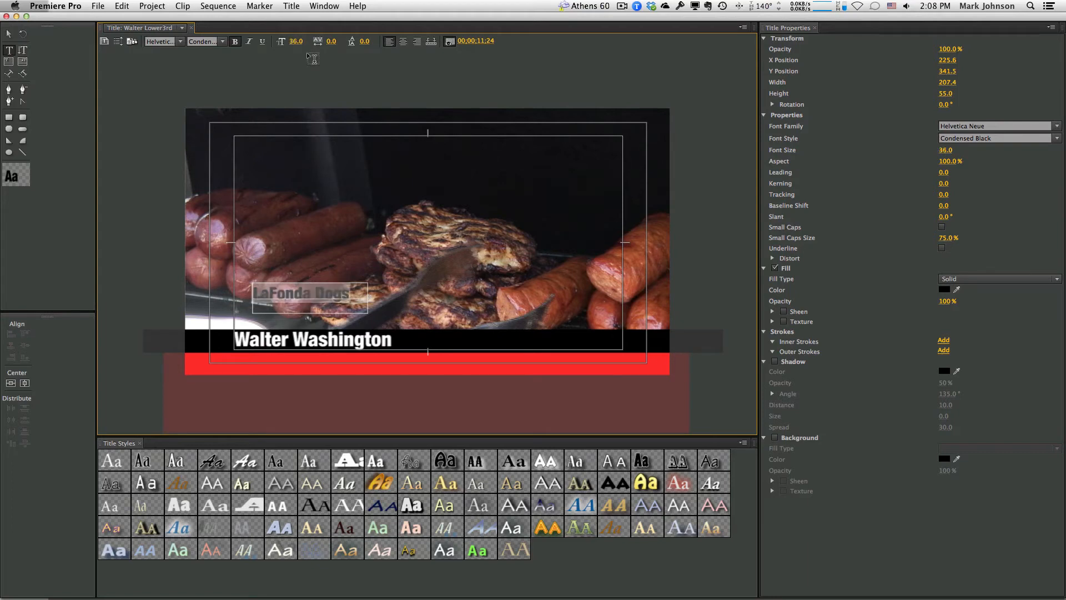
left_click(945, 290)
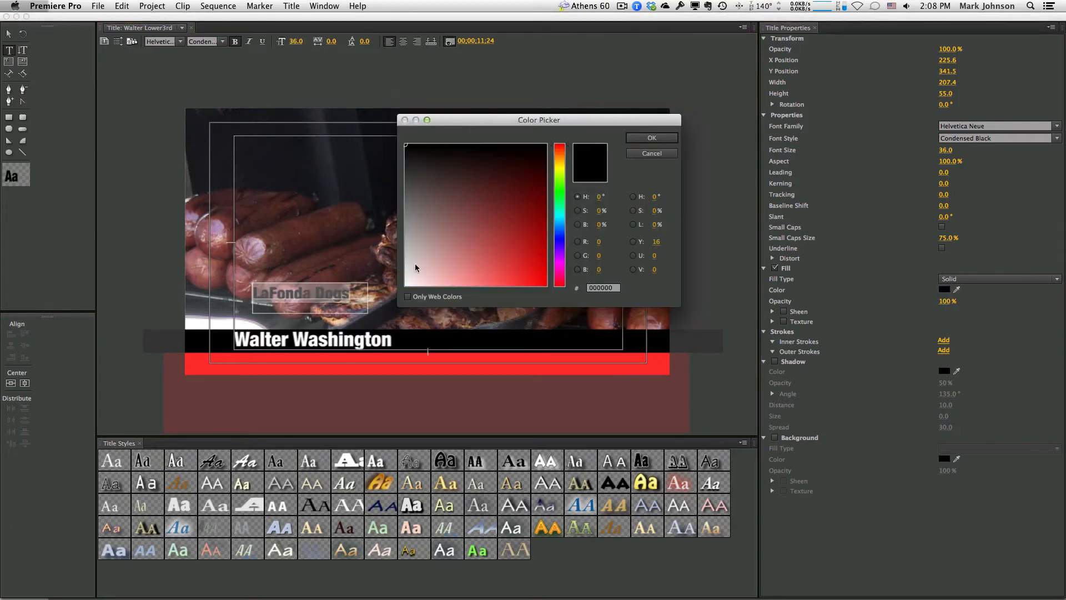
left_click(407, 285)
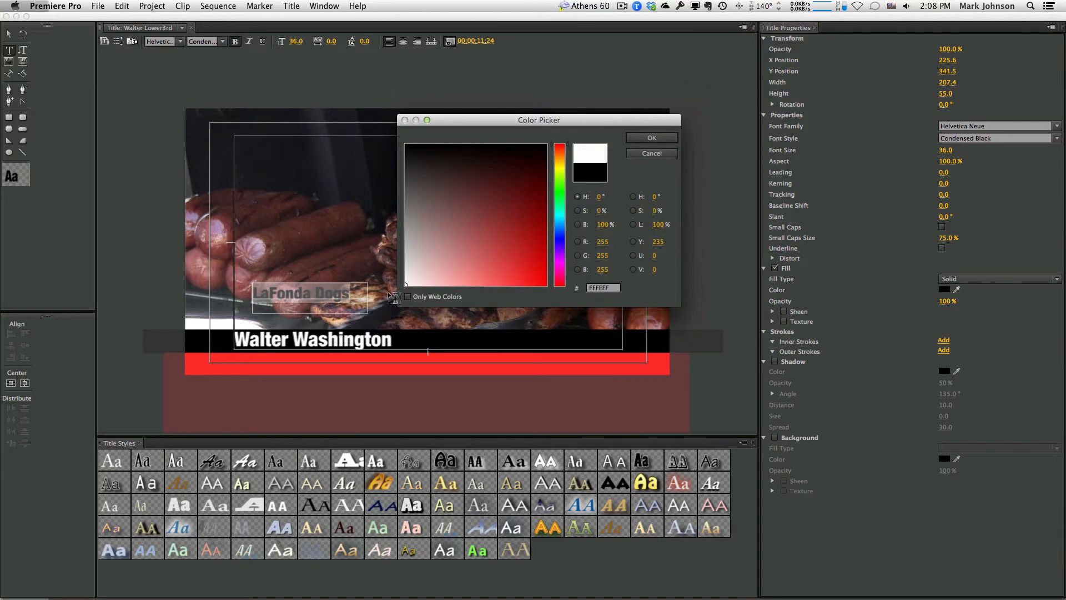
left_click(652, 138)
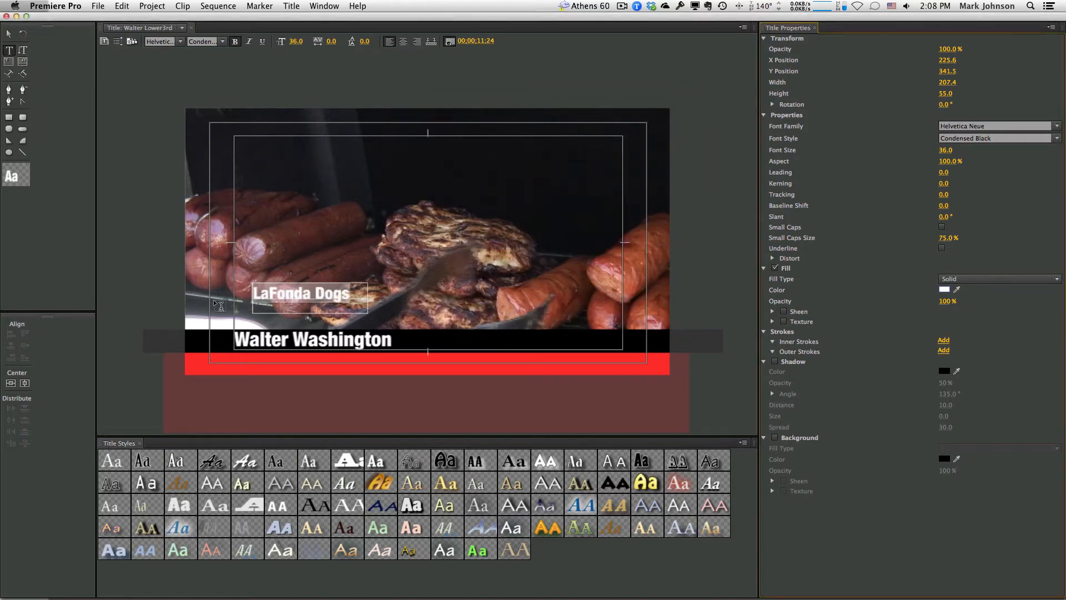
left_click(222, 43)
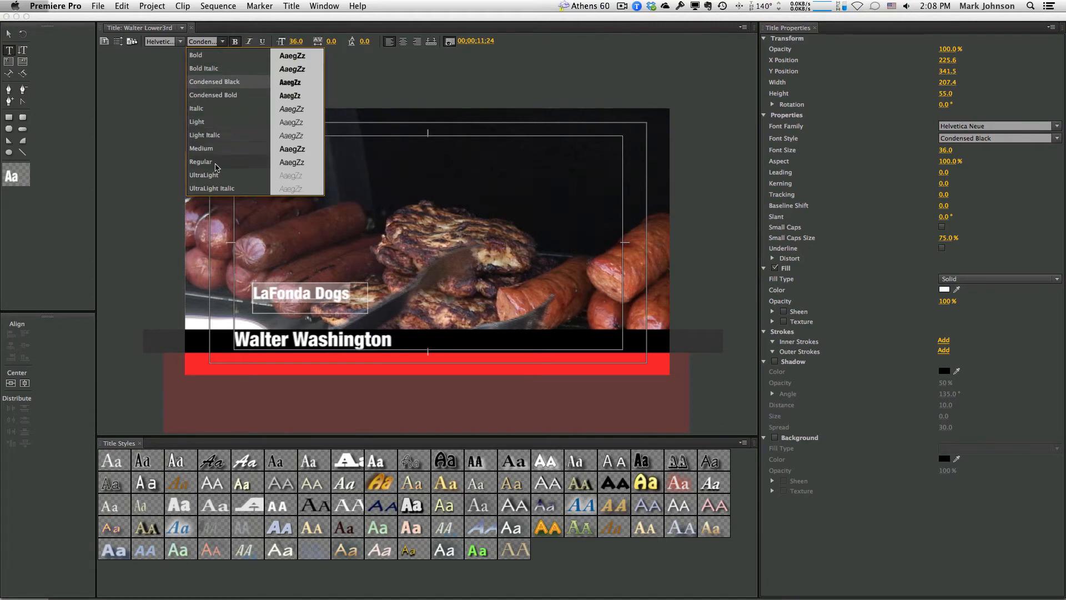
Make LaFonda Dogs Bold Italic and drag it onto the red bar beneath the name
left_click(218, 67)
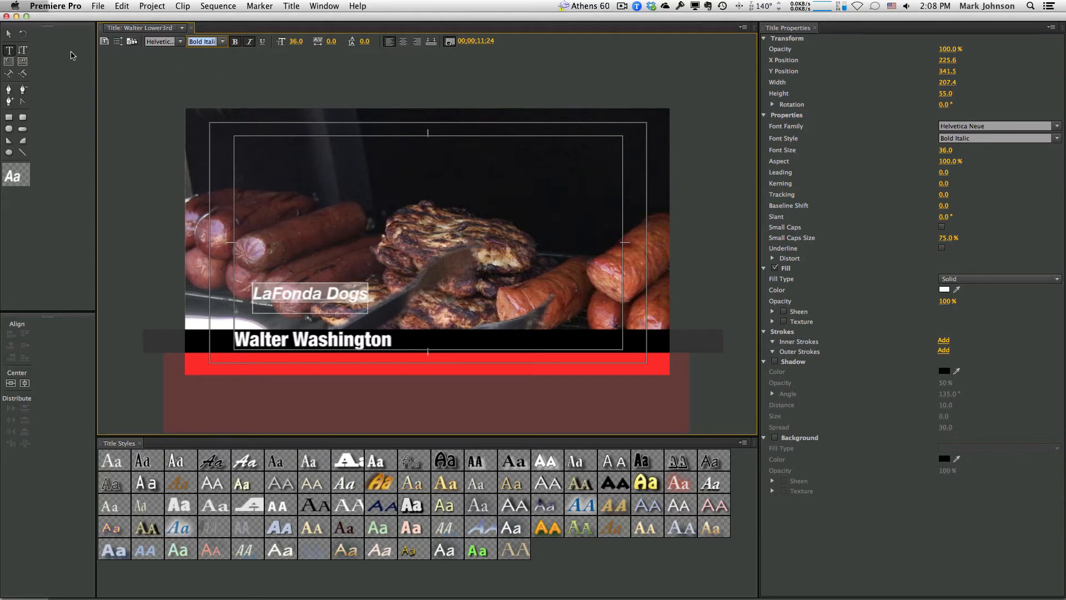
left_click(9, 35)
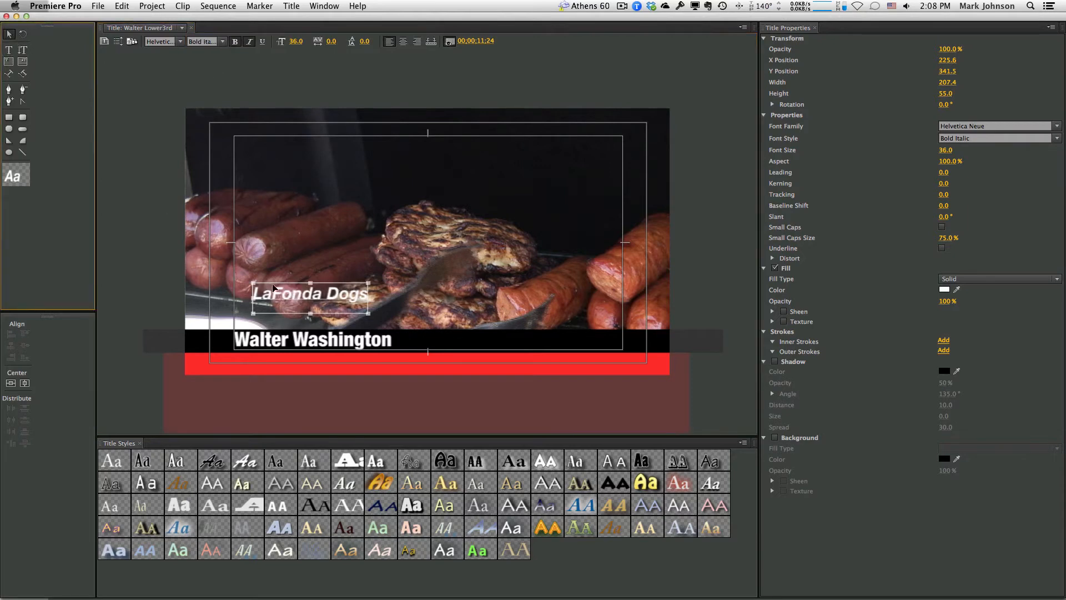
left_click_drag(290, 298, 272, 363)
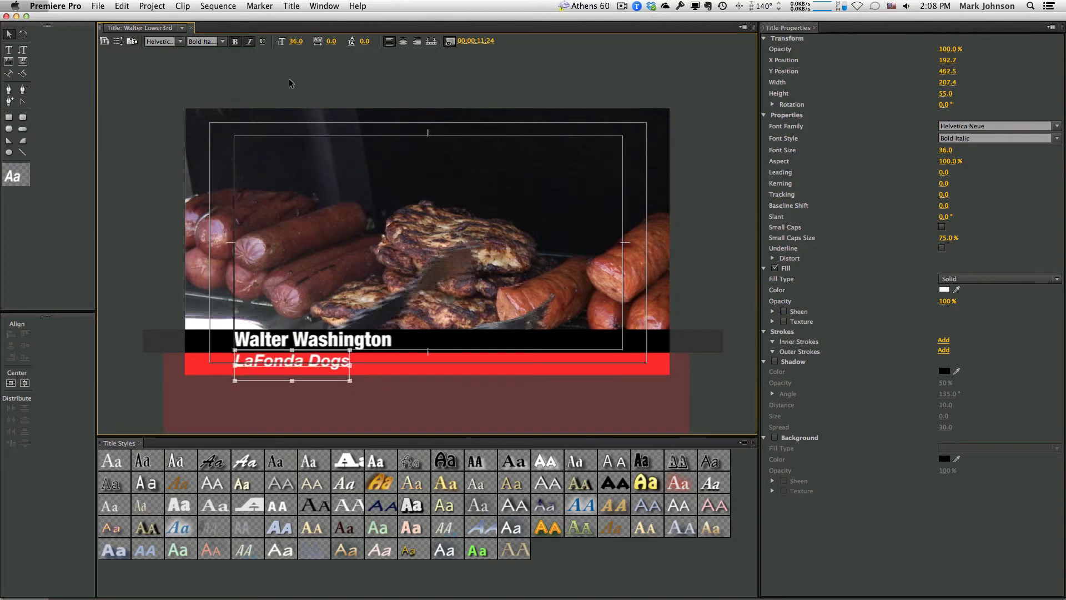
Set the LaFonda Dogs font size to 30 pt, trying 32 first
left_click(296, 42)
type("32")
key("Return")
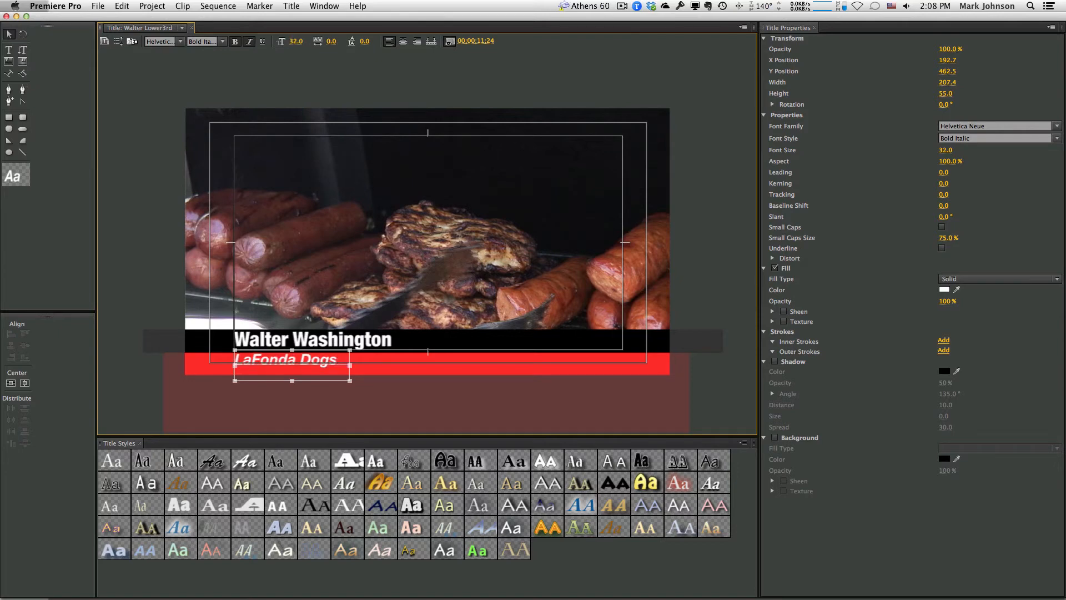
left_click(300, 37)
type("30")
key("Return")
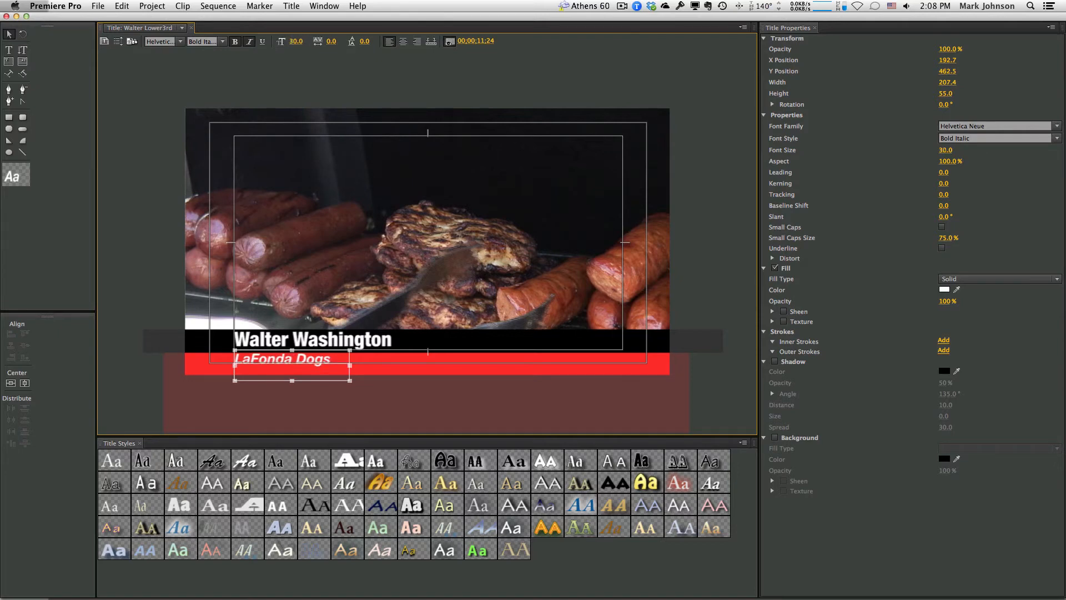
left_click(150, 218)
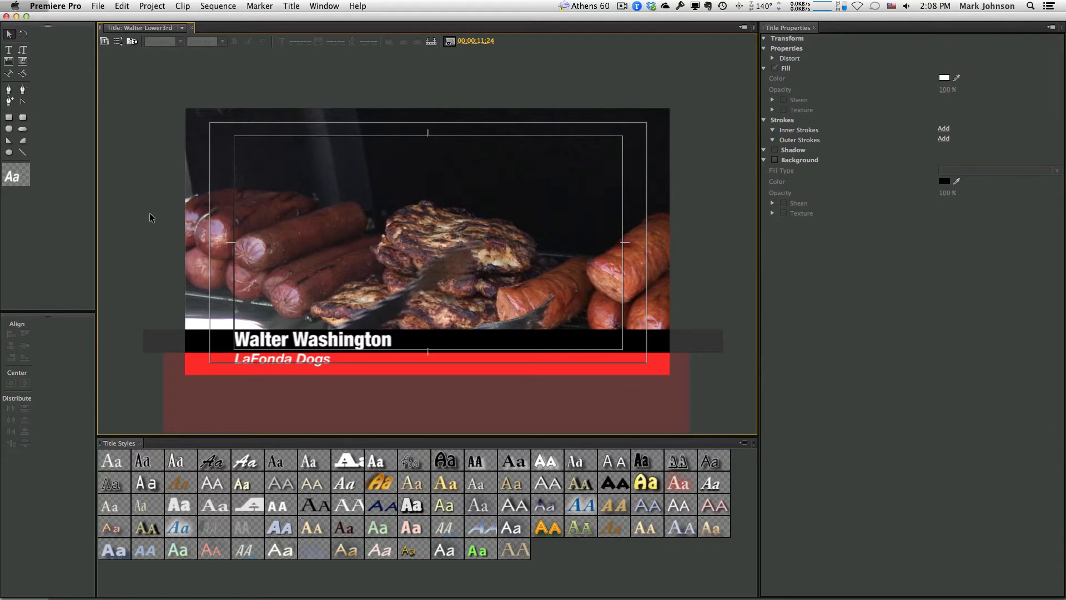
left_click(298, 358)
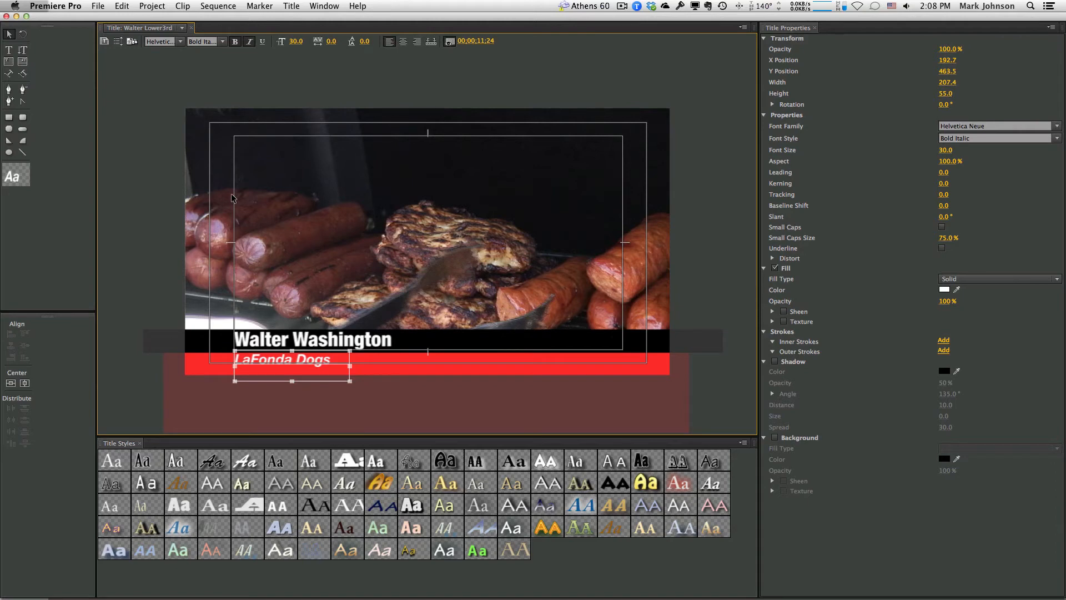
left_click(147, 240)
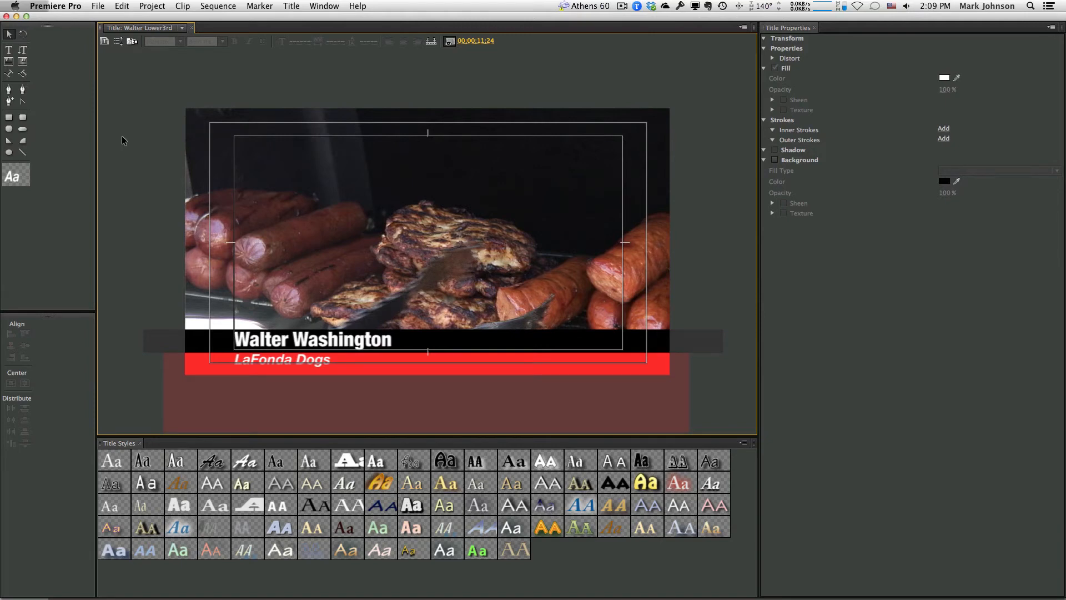
Dismiss the File menu and close the Walter Lower3rd Titler window
left_click(183, 28)
left_click(98, 5)
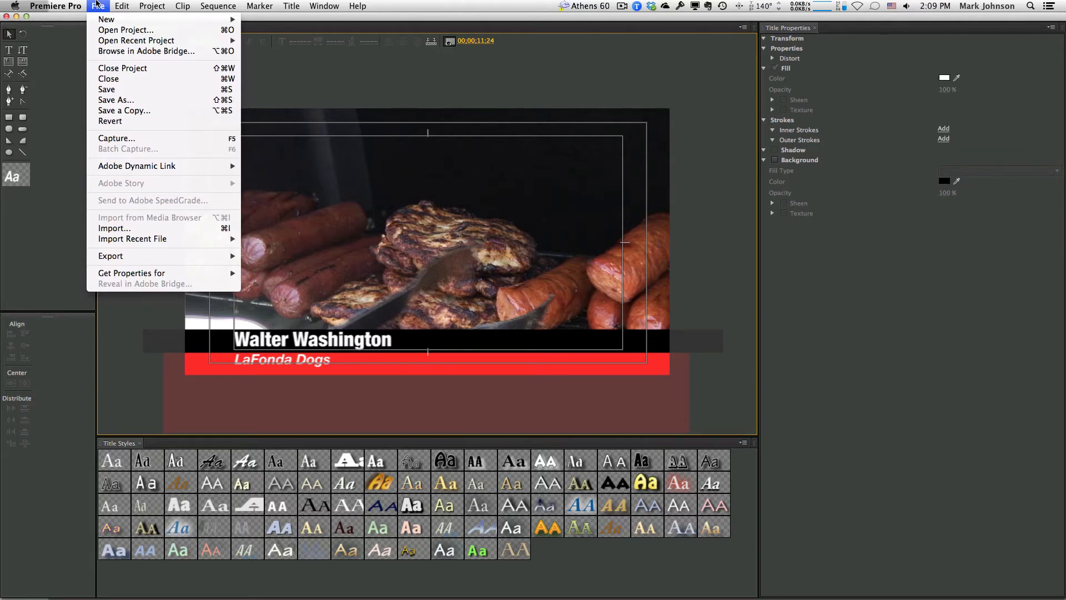
left_click(98, 4)
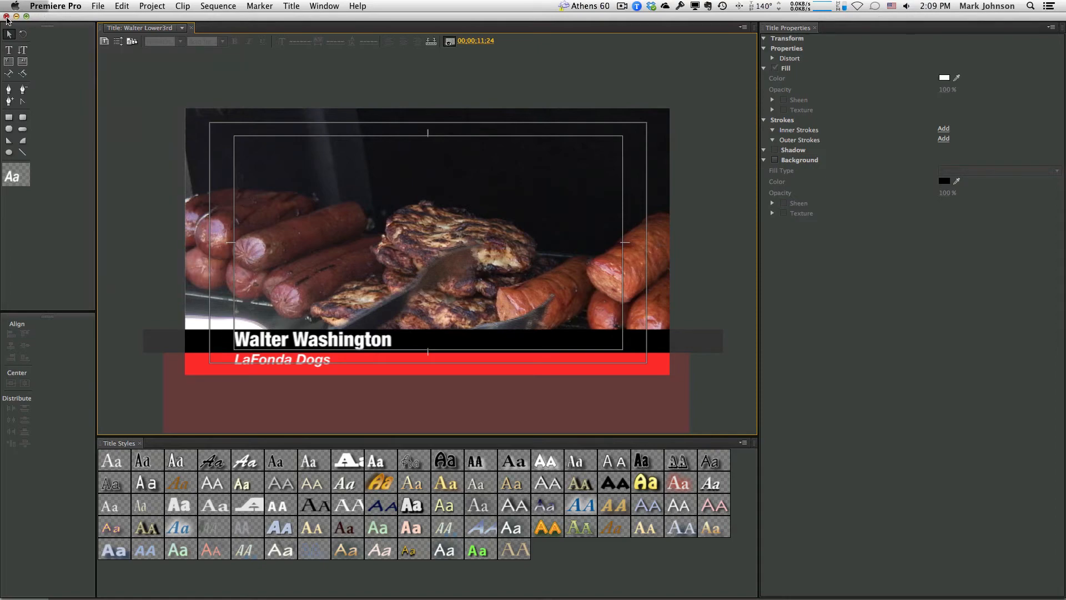
left_click(7, 17)
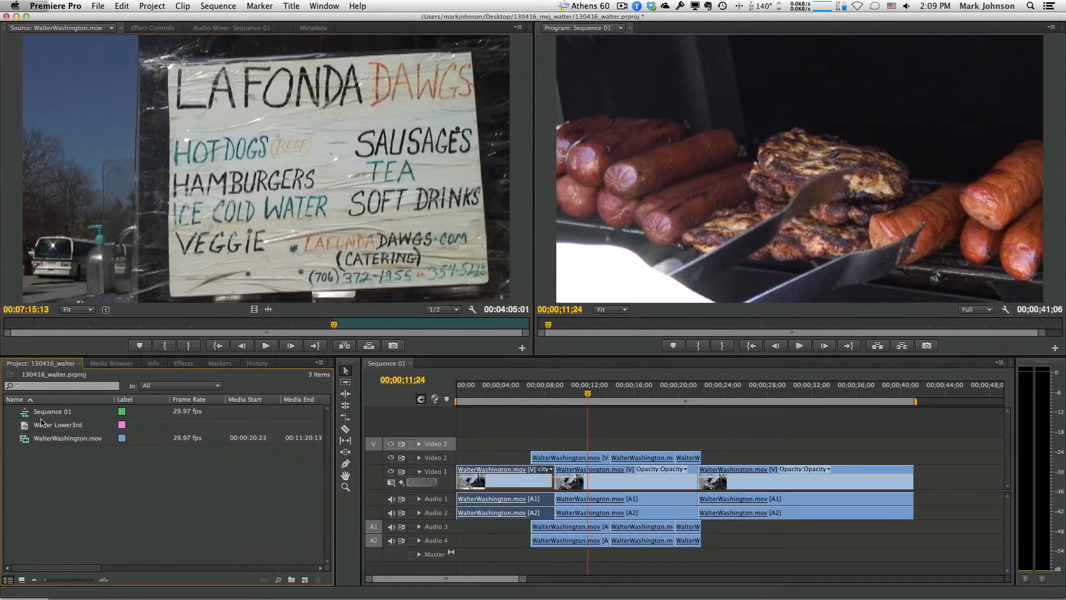
Reopen and close Walter Lower3rd, then scrub the playhead back toward the sequence start
double_click(25, 427)
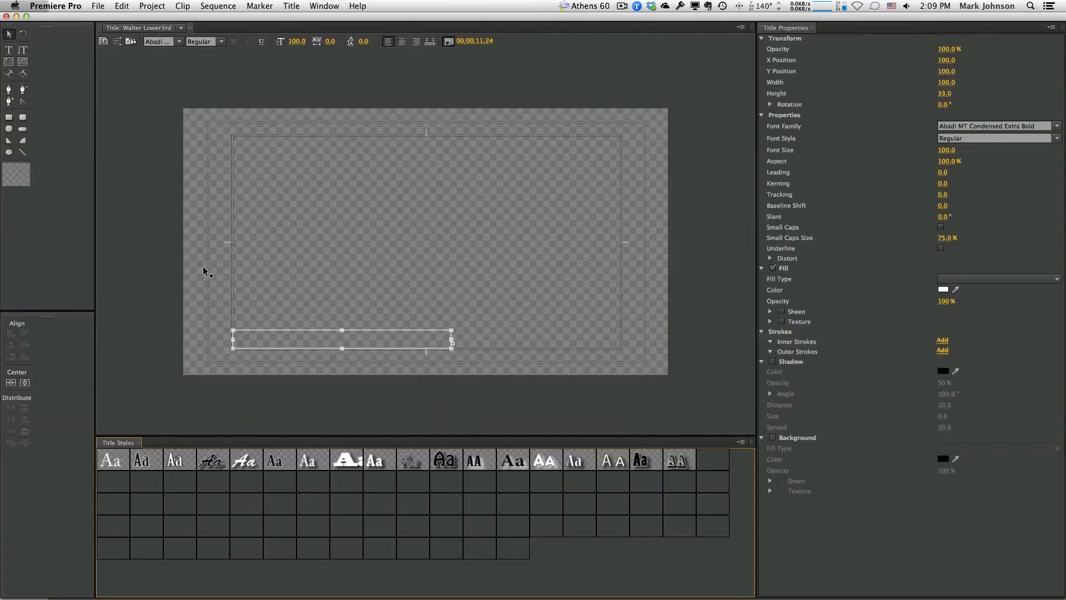
left_click(6, 16)
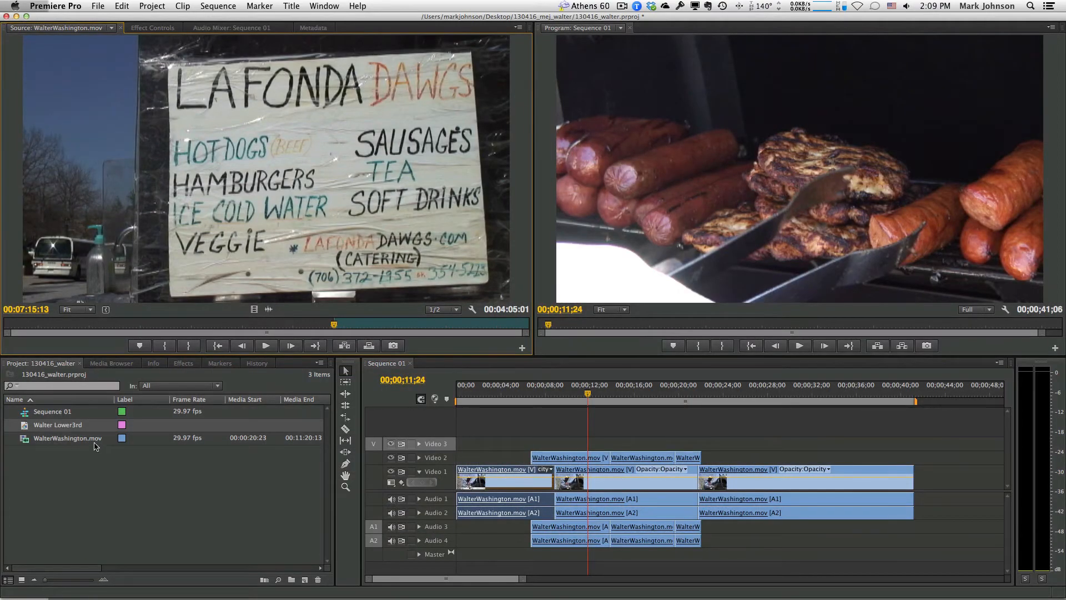
left_click_drag(595, 395, 458, 395)
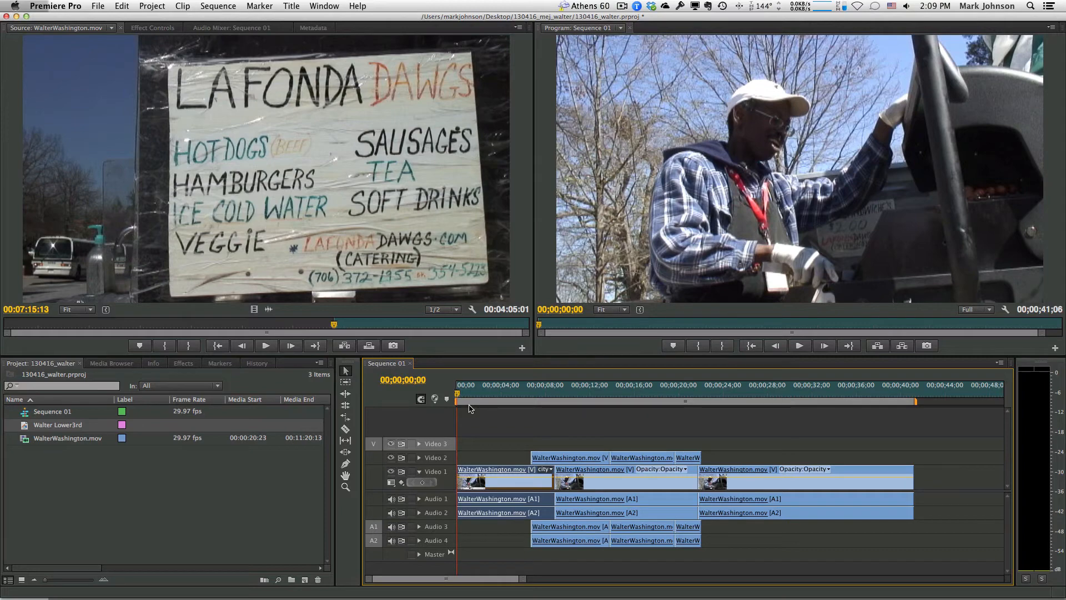
Play the sequence, stop near four seconds, and mark an Out point at 00;00;04;08
key("space")
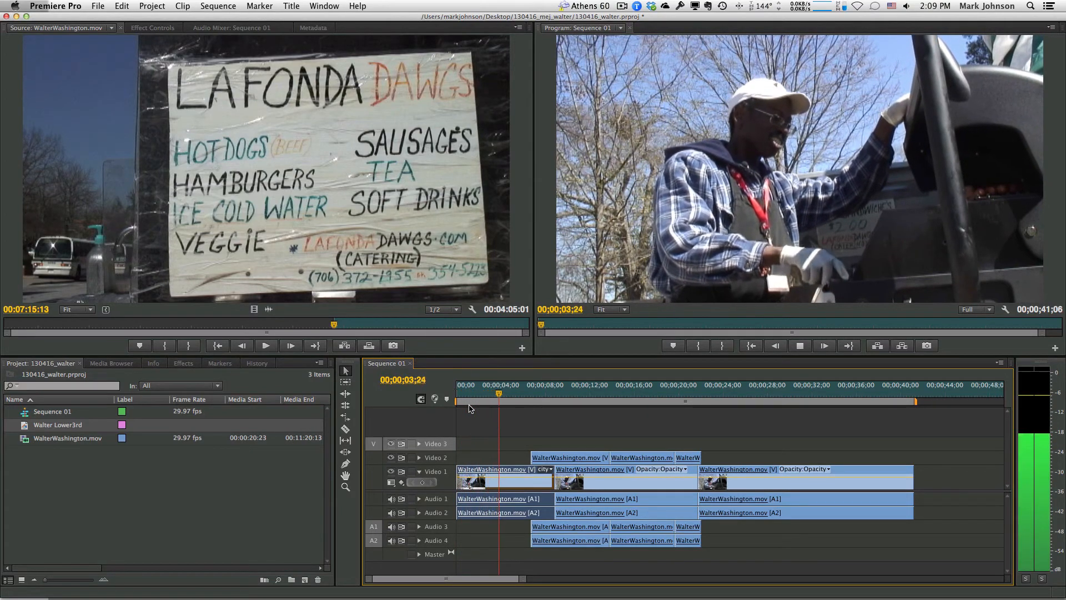
key("space")
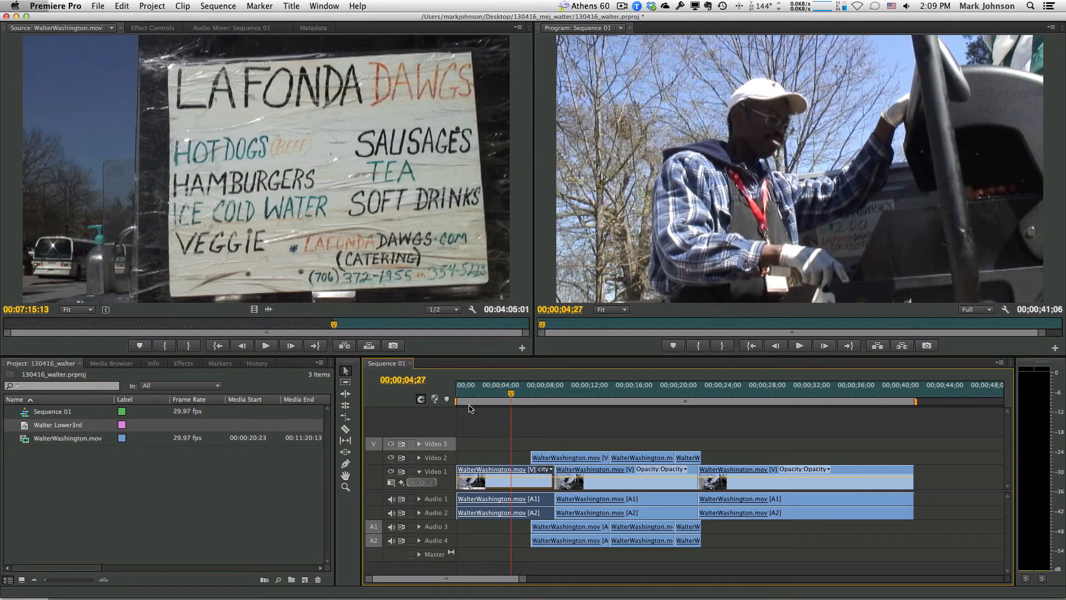
key("space")
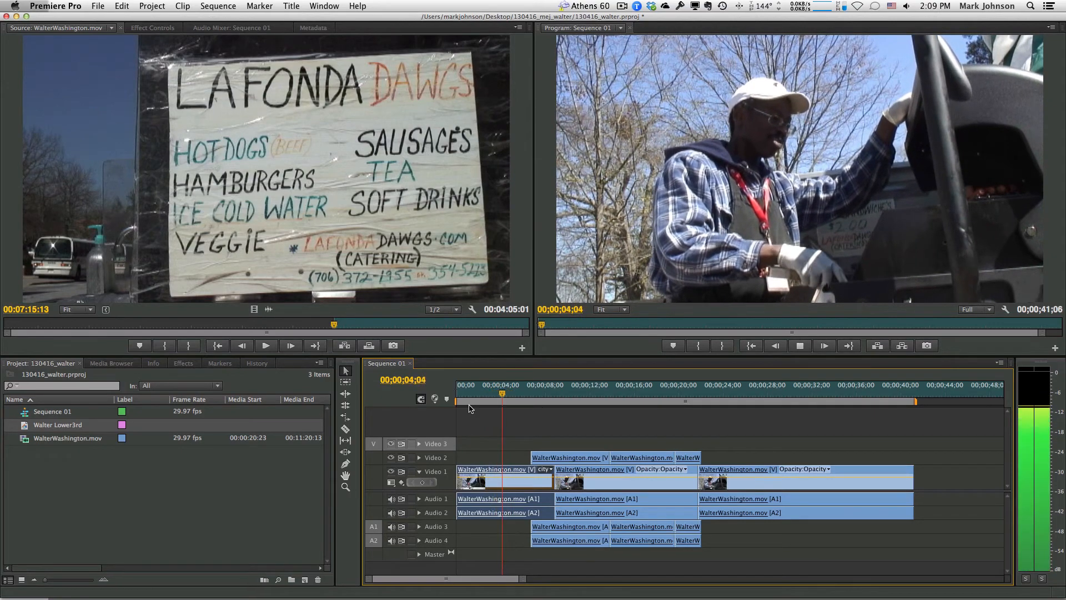
key("space")
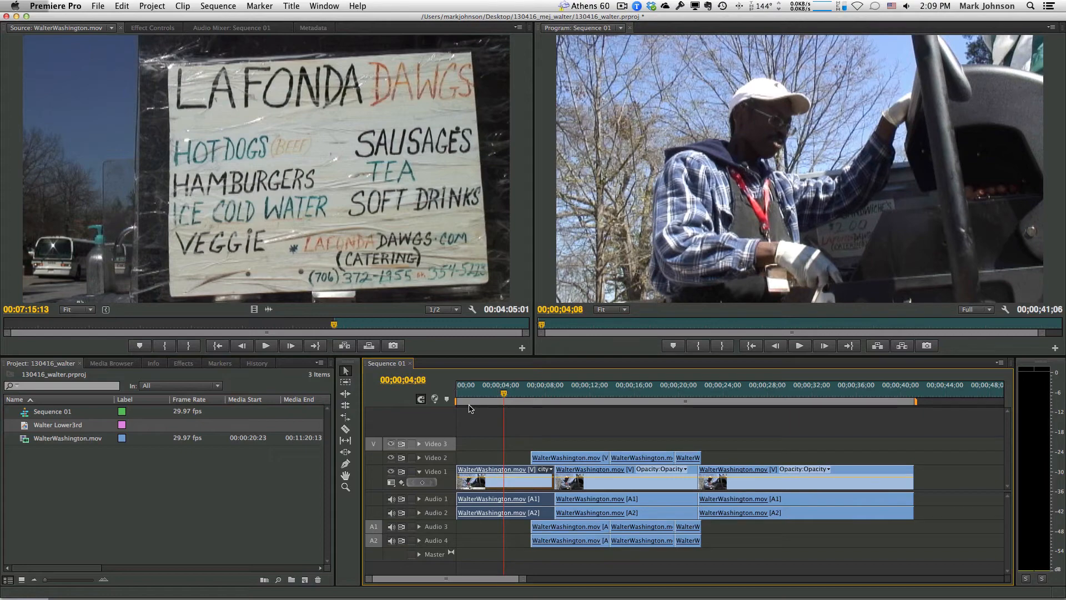
key("o")
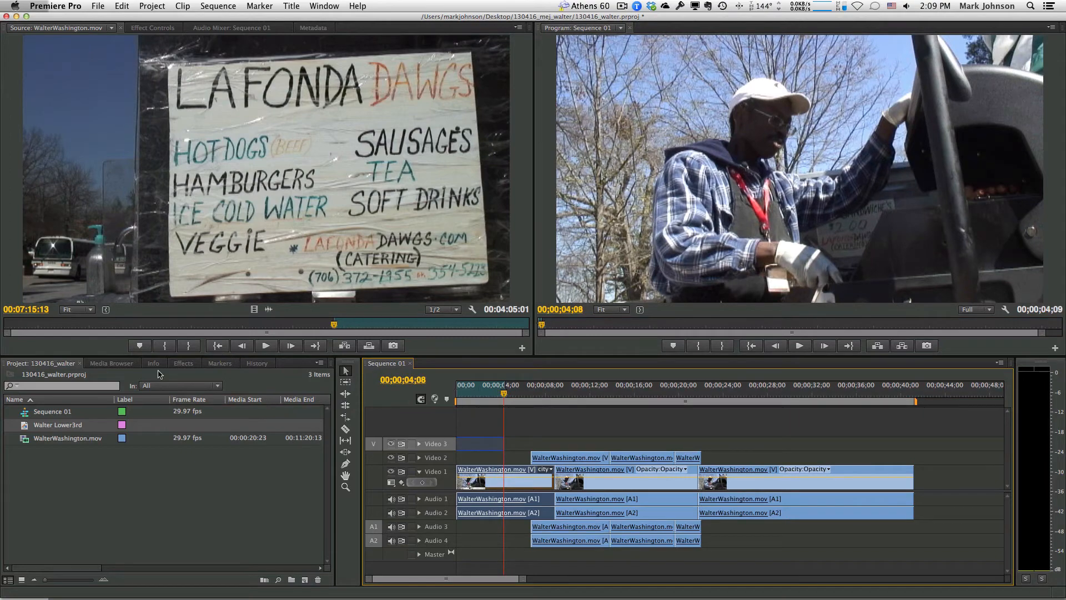
Drop Walter Lower3rd onto Video 3 at the sequence start and return the playhead to 00;00;00;00
left_click(25, 428)
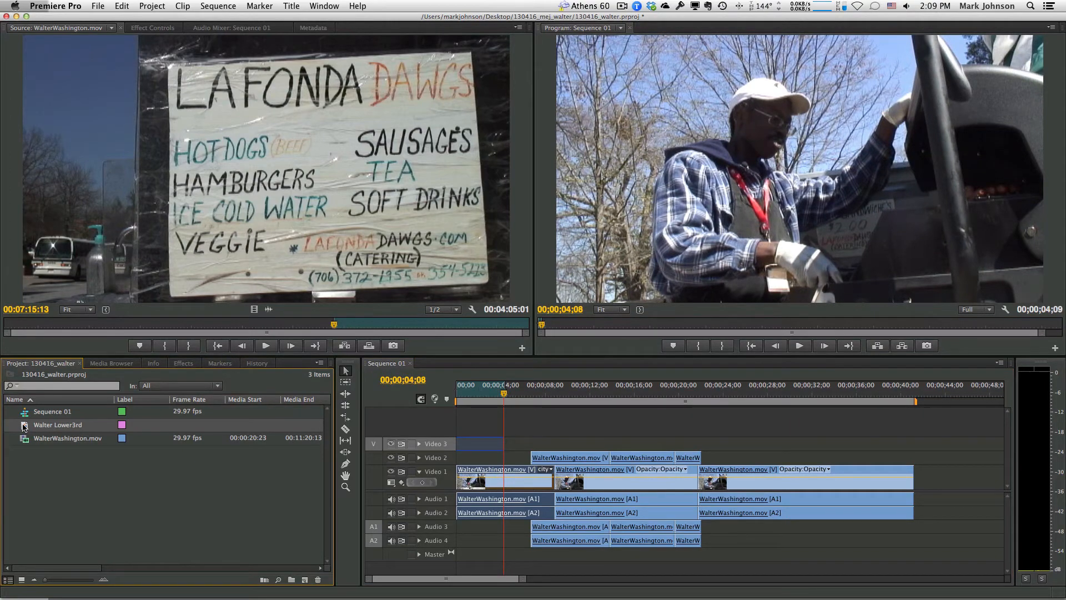
left_click_drag(24, 426, 503, 444)
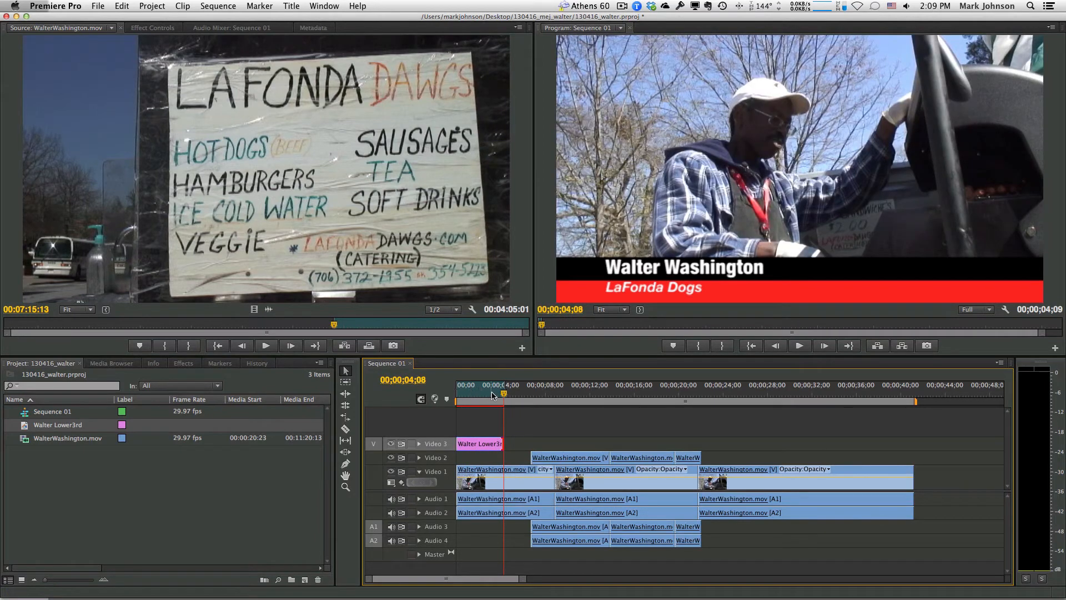
left_click_drag(504, 396, 452, 397)
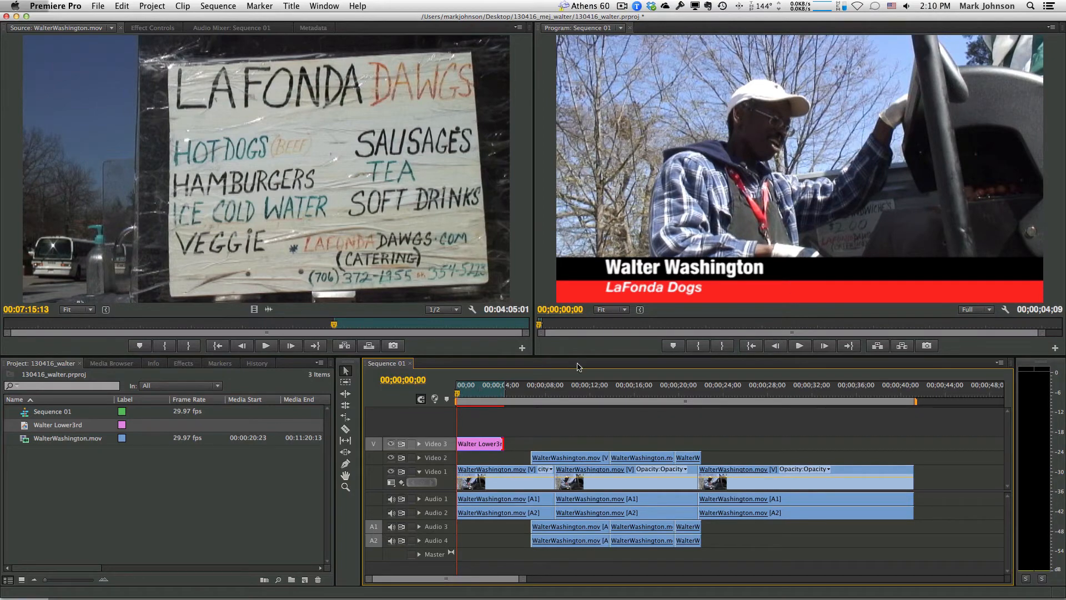
In Walter Lower3rd, keep the black bar in place and nudge the name text down 2 px
double_click(25, 427)
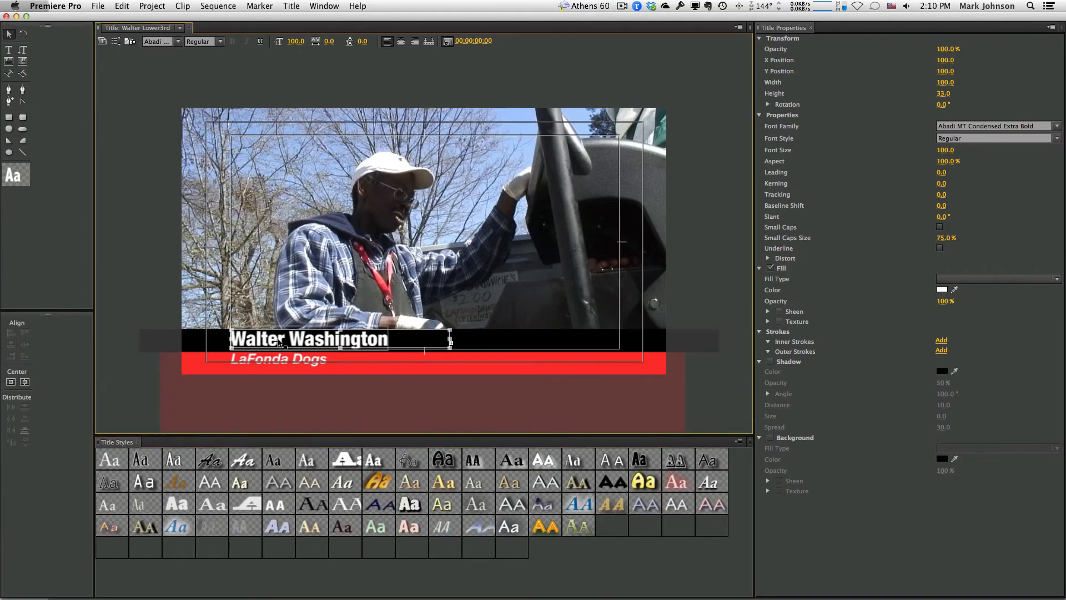
left_click(279, 341)
left_click_drag(280, 341, 279, 343)
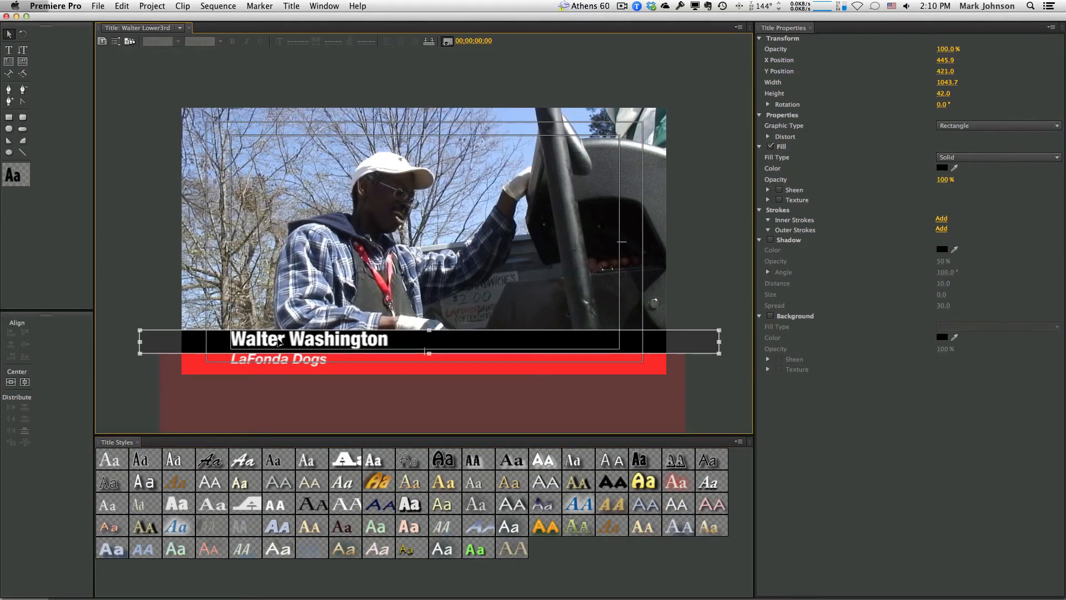
key("Up")
key("Up")
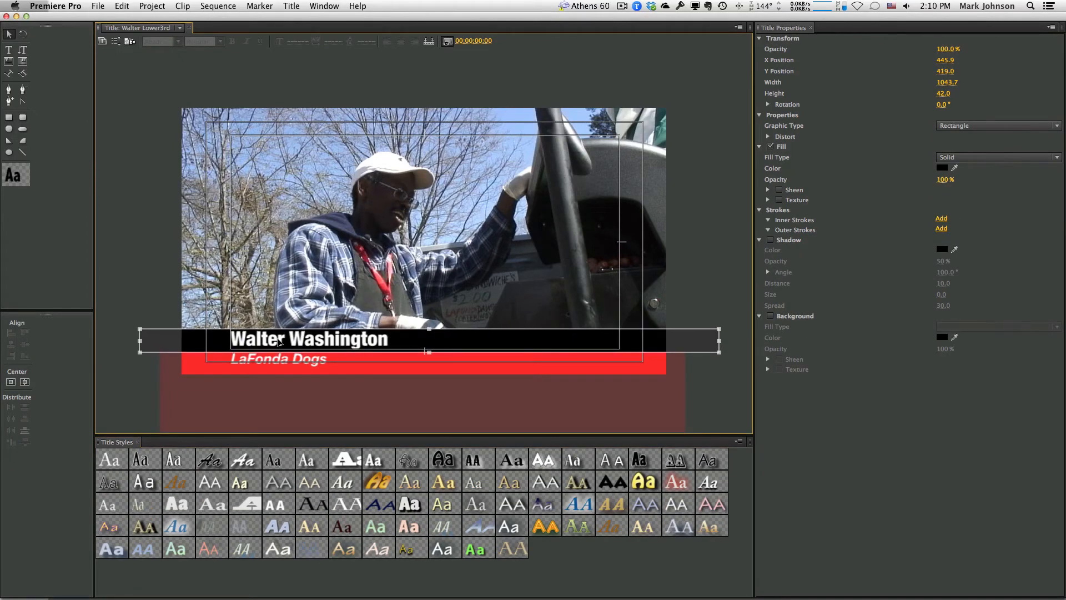
left_click(279, 342)
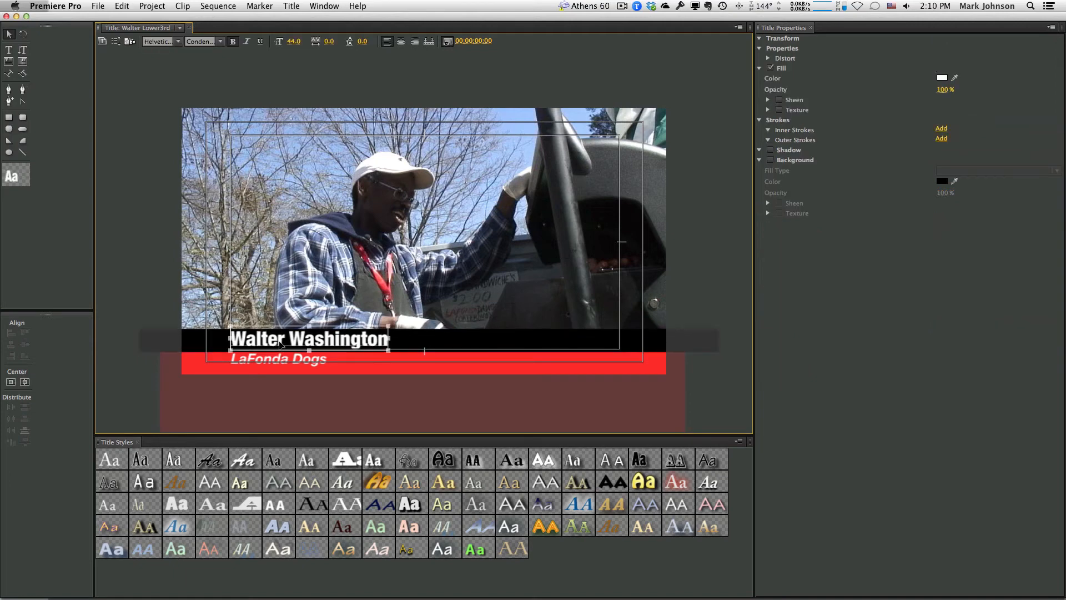
key("Down")
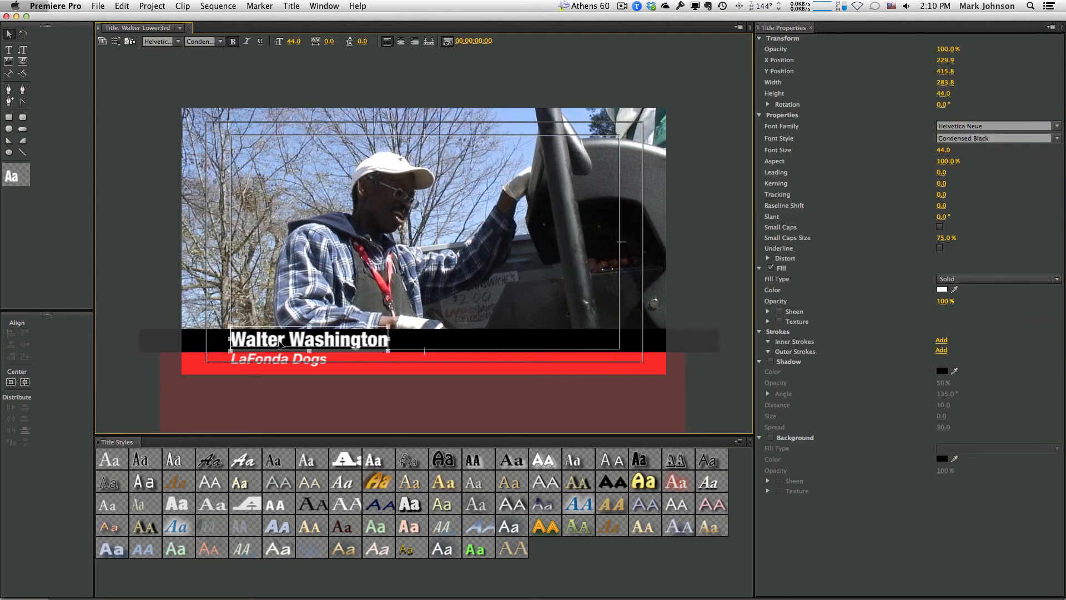
key("Down")
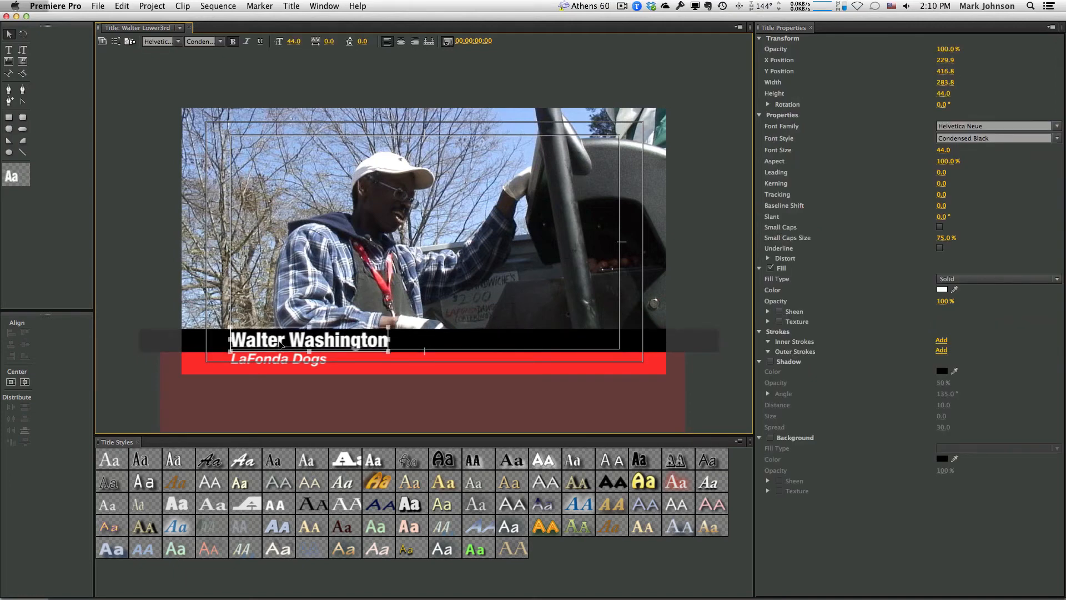
left_click(6, 17)
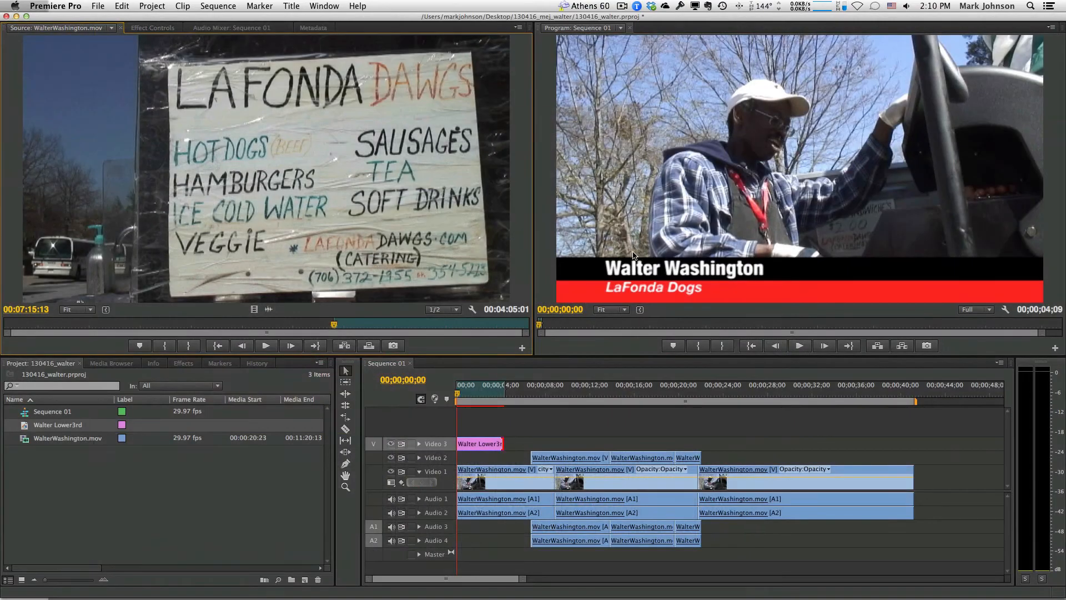
Replace the Video 3 lower-third with a fresh copy at 0, trim its end, and play it back
left_click(482, 444)
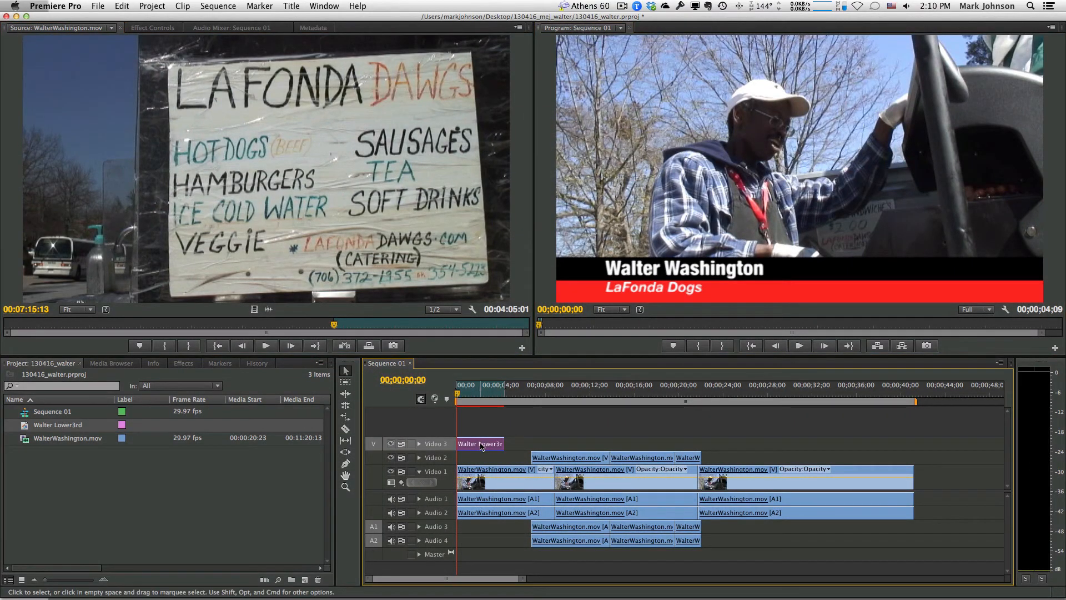
key("Delete")
left_click(25, 430)
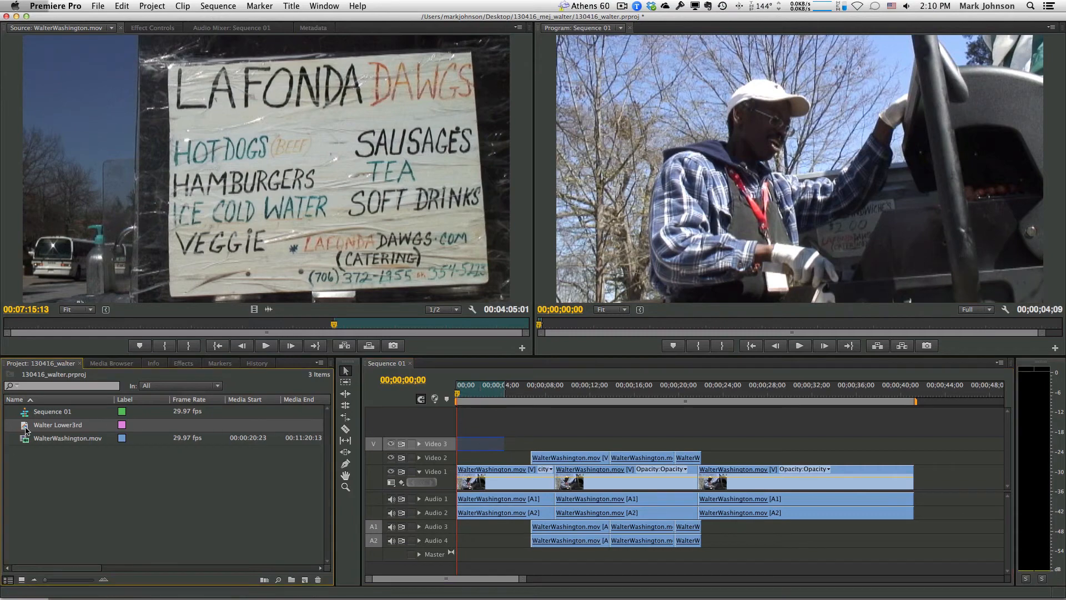
left_click_drag(25, 430, 460, 444)
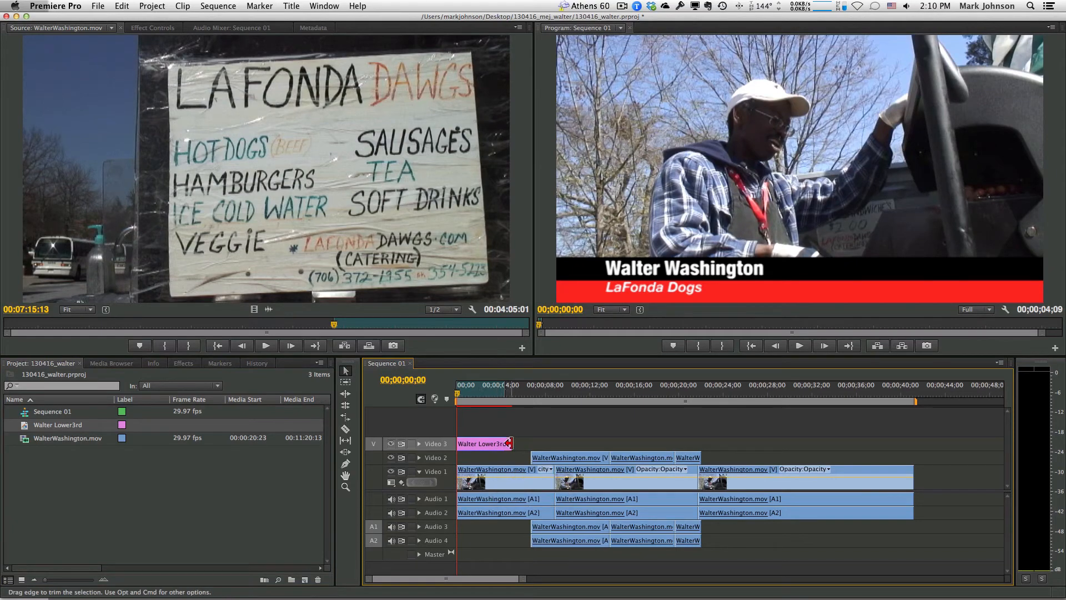
left_click_drag(509, 444, 502, 443)
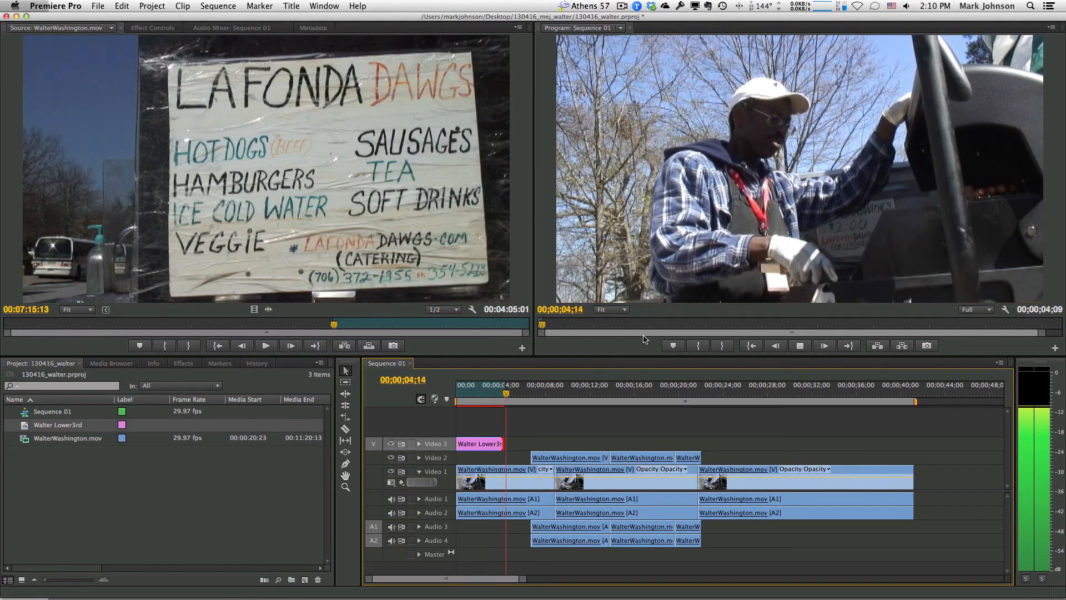
key("space")
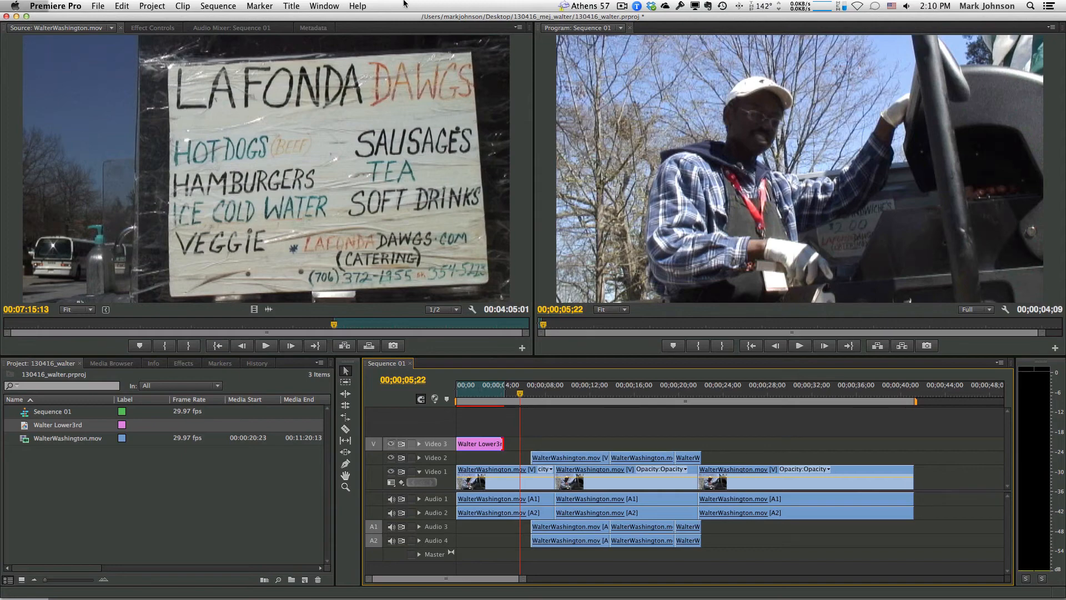
Create a new Default Still title named EndGraphic
left_click(288, 5)
mouse_move(307, 20)
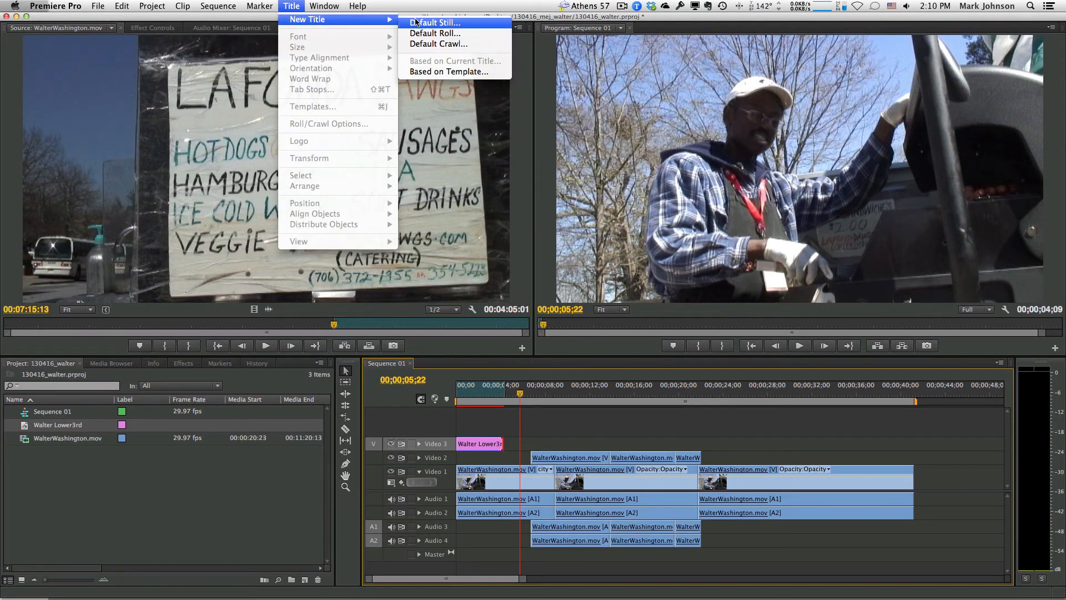
left_click(434, 22)
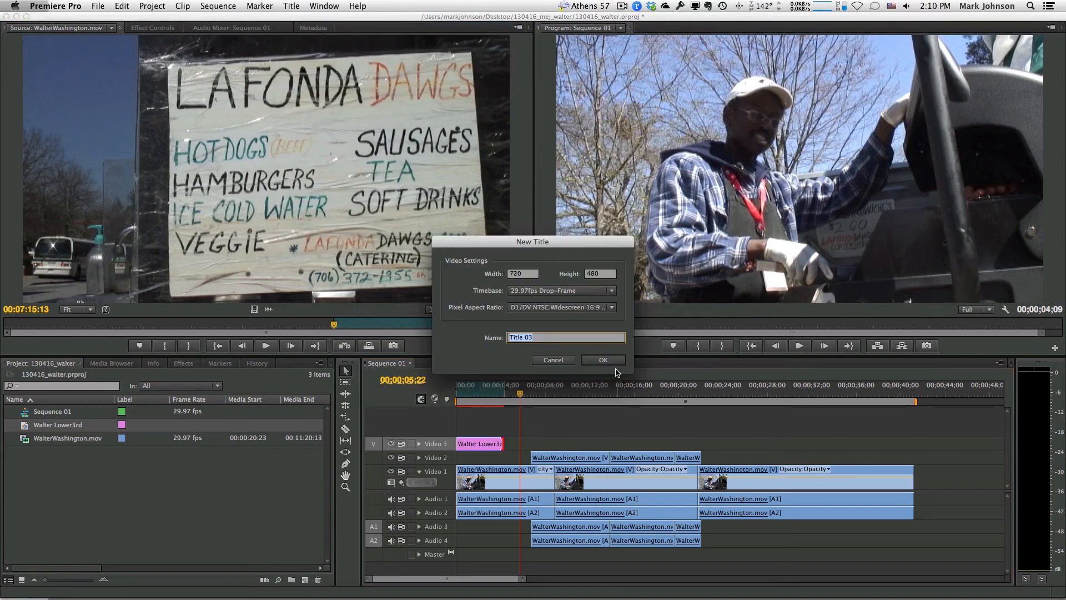
type("EndGraphic")
key("Return")
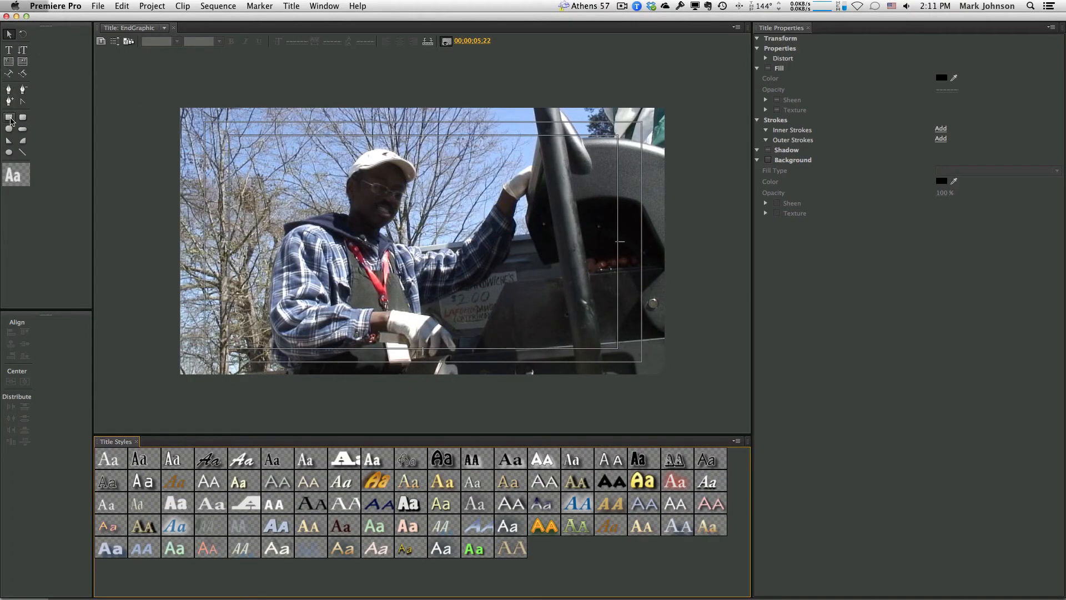
Draw a full-frame rectangle and give it a black fill
left_click(9, 117)
mouse_move(162, 90)
left_mouse_down()
mouse_move(652, 381)
mouse_move(683, 385)
left_mouse_up()
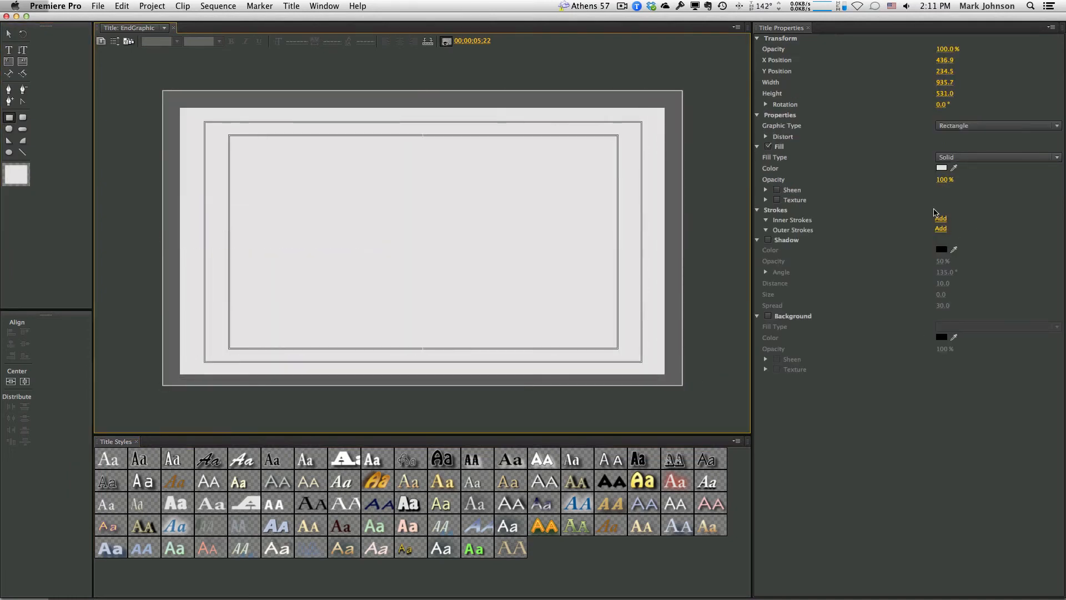
left_click(942, 169)
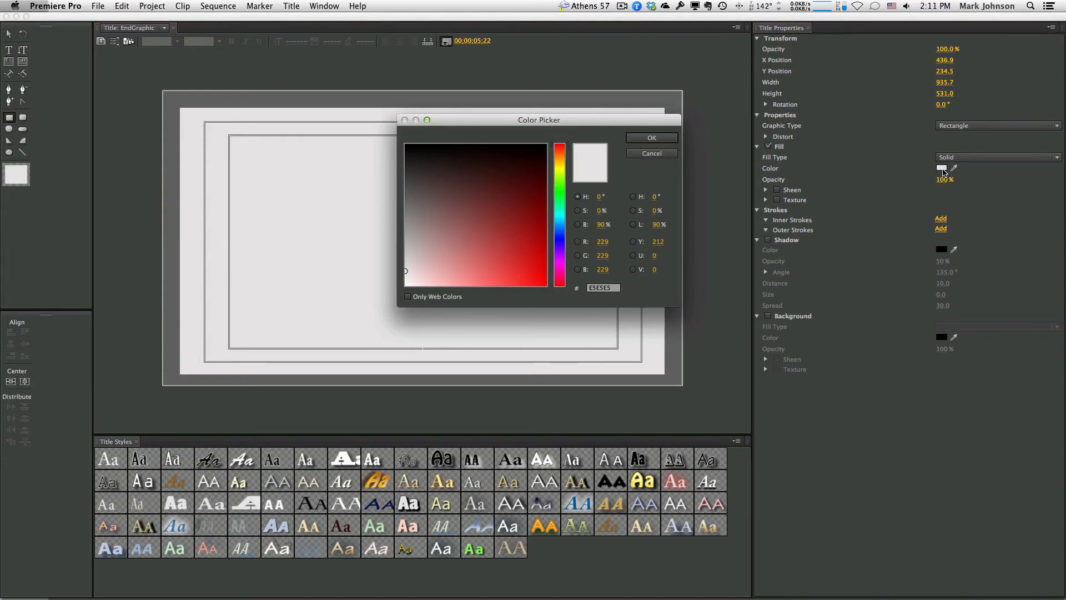
left_click(545, 145)
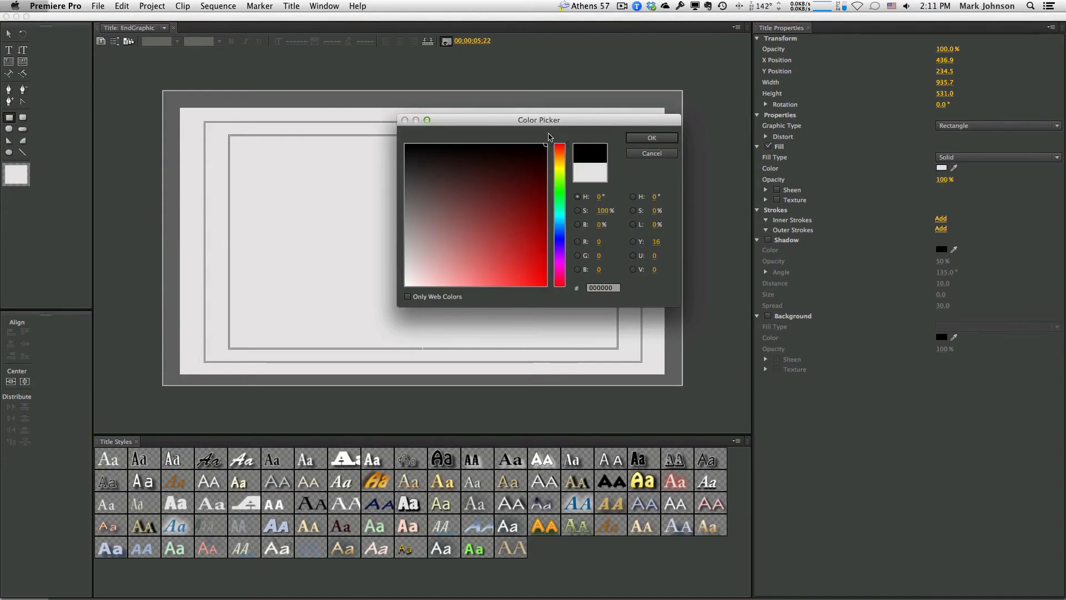
left_click(647, 139)
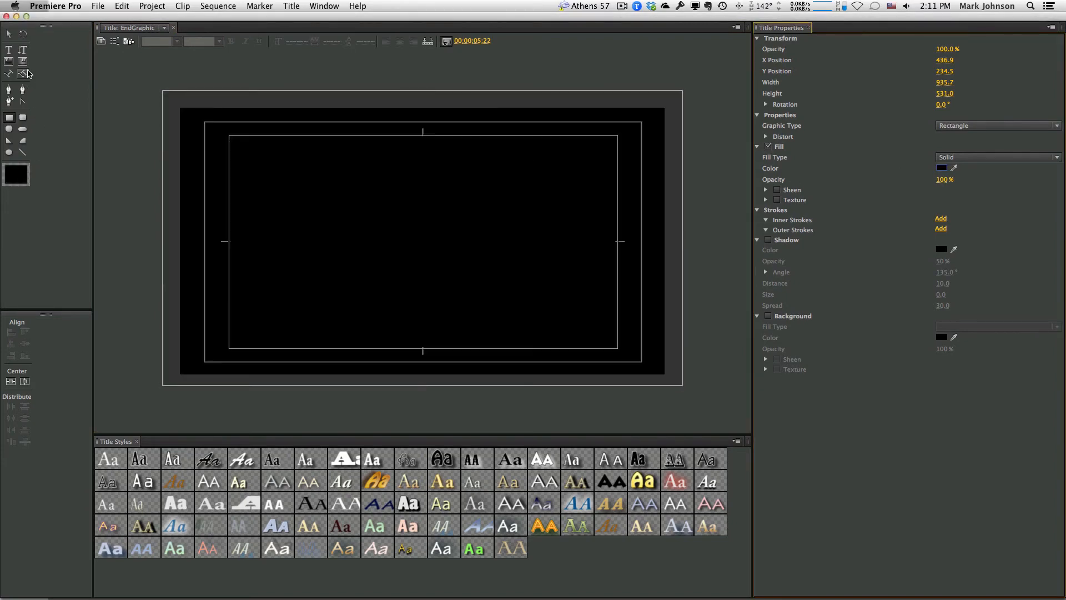
left_click(9, 50)
Start a white text object on the black canvas, typing 'Video by' and then erasing it
left_click(350, 231)
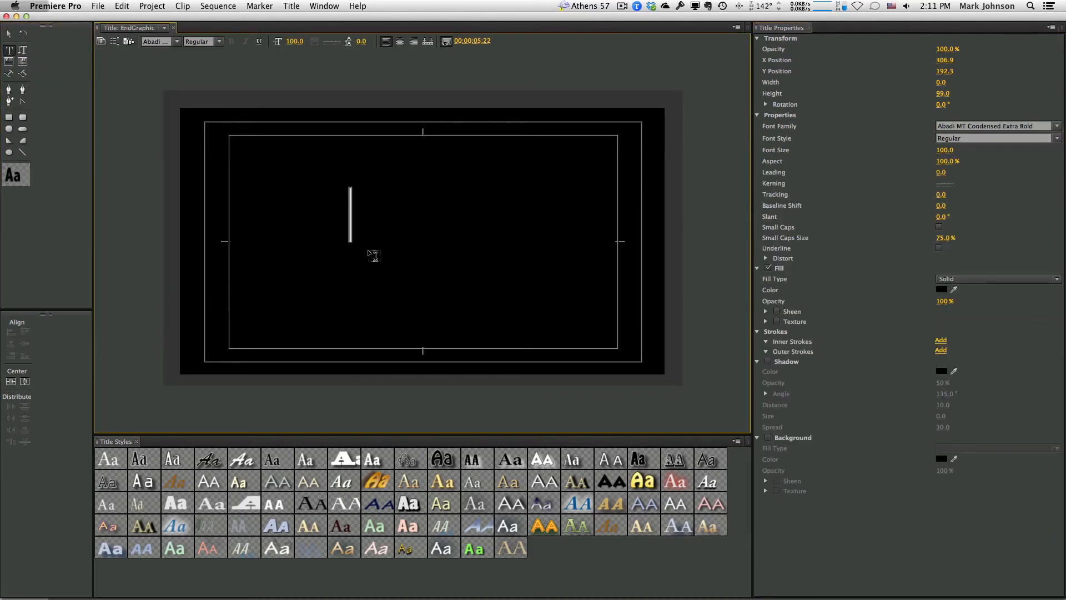
type("Vis")
key("super+a")
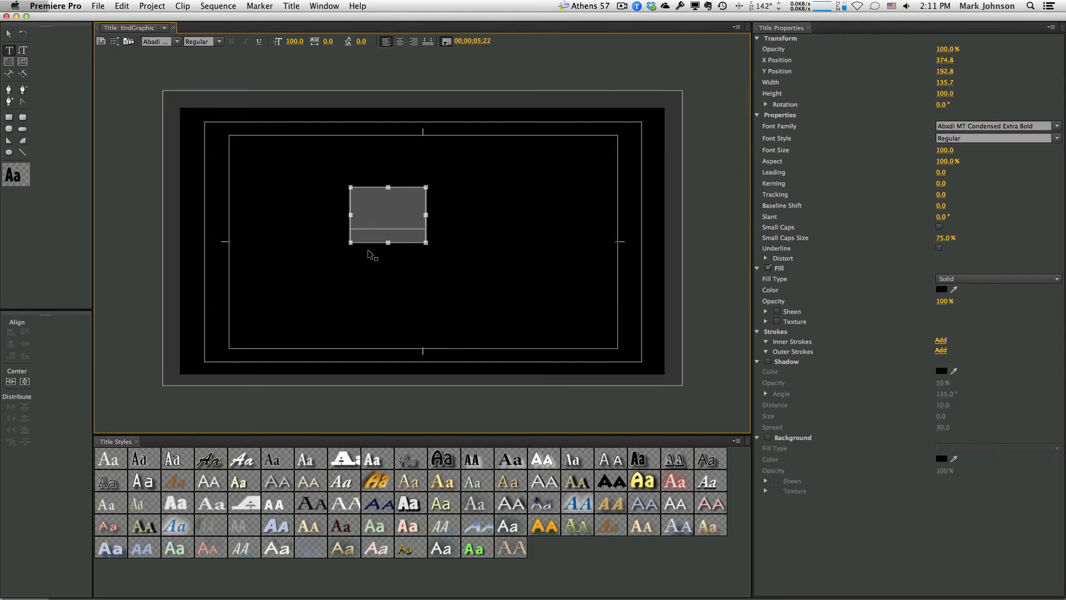
left_click(942, 290)
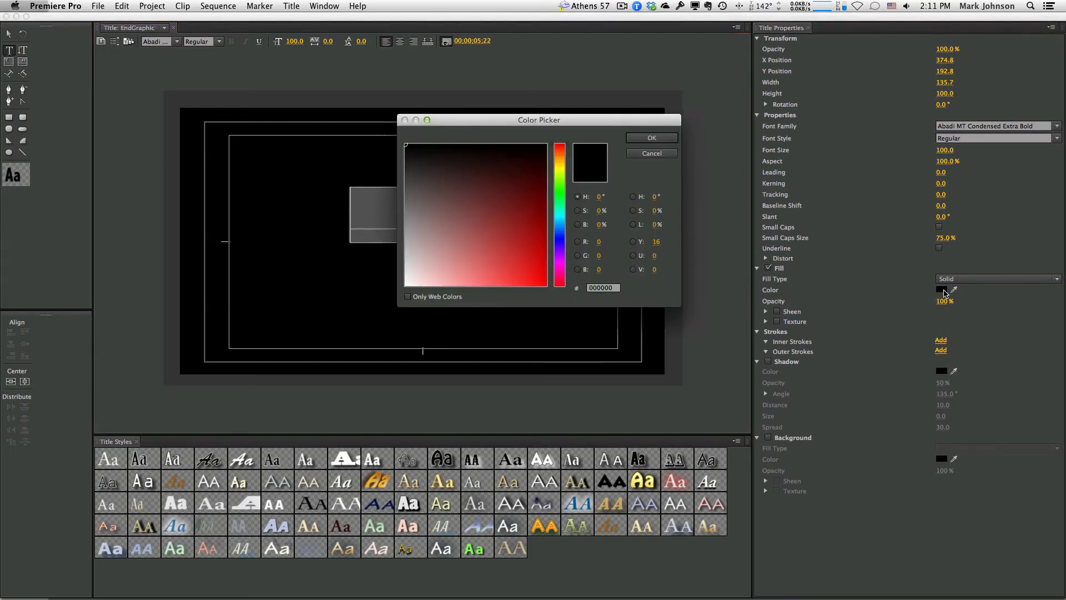
left_click(407, 286)
left_click(638, 138)
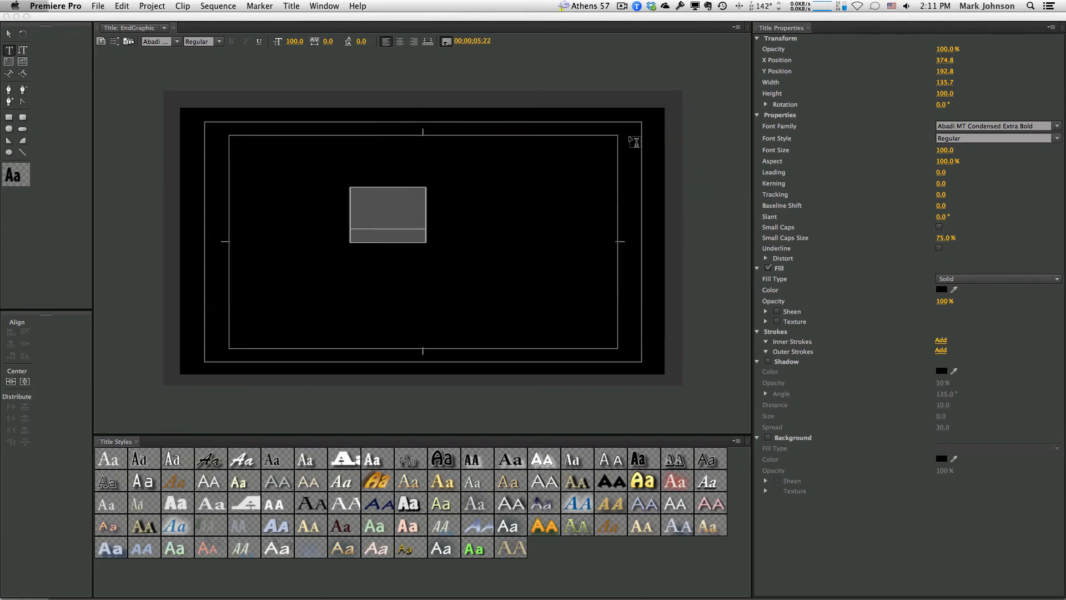
left_click(425, 210)
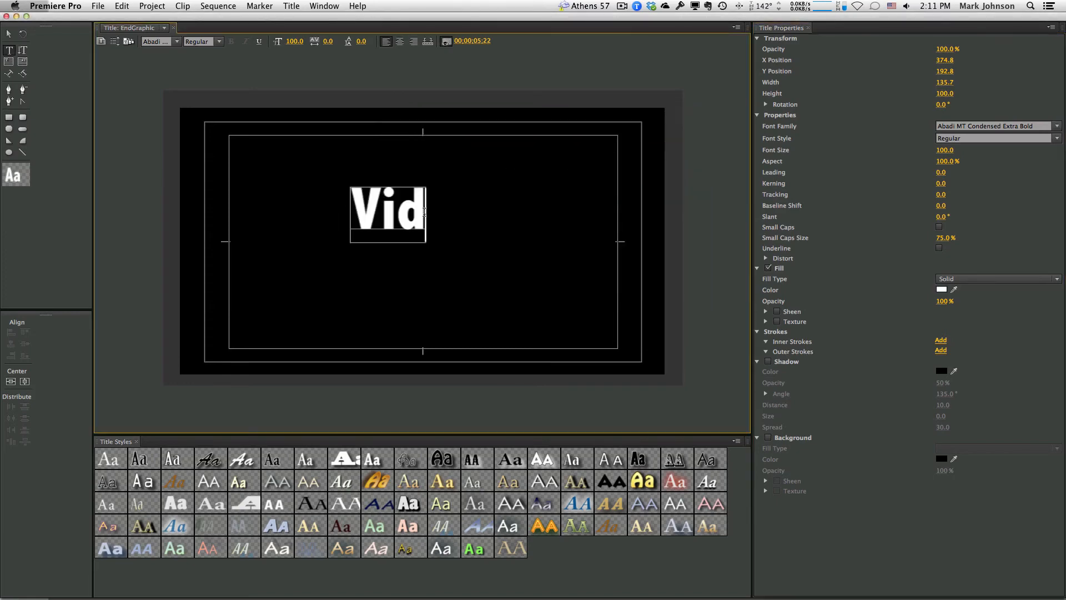
type("eo by")
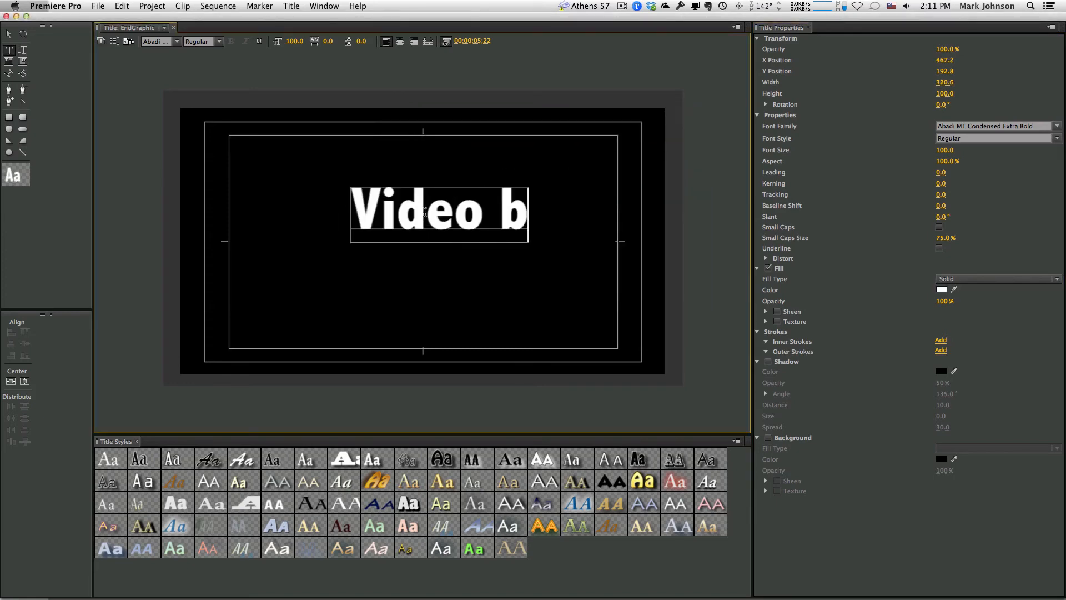
key("Return")
key("BackSpace")
key("BackSpace")
key("BackSpace")
key("BackSpace")
key("BackSpace")
key("BackSpace")
key("BackSpace")
key("BackSpace")
key("BackSpace")
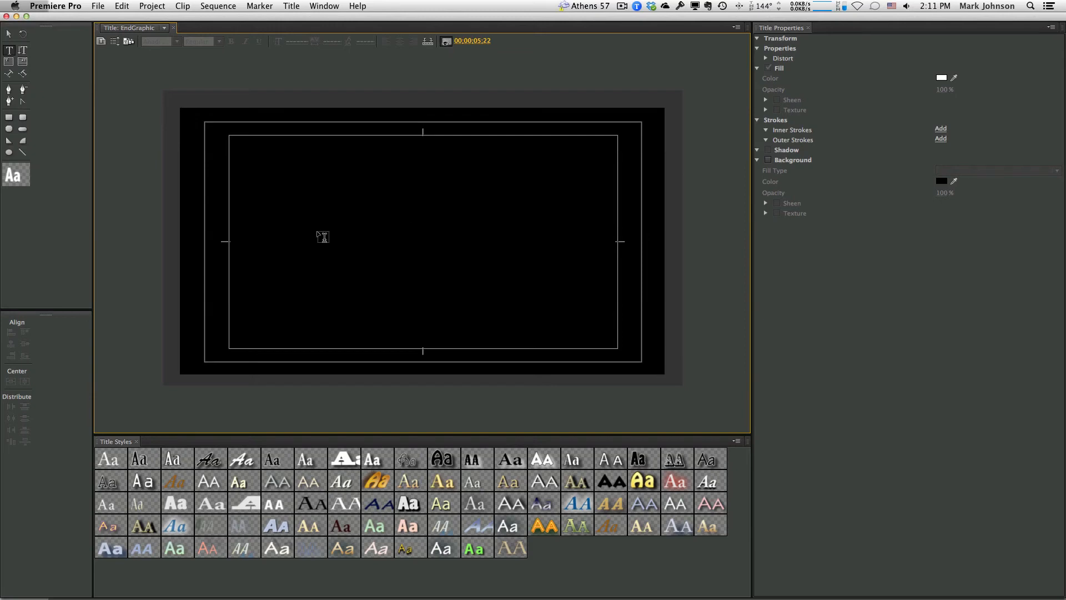
Draw the copyright text box, set it to 32 pt, and enlarge it to show the full line
left_click_drag(261, 223, 302, 238)
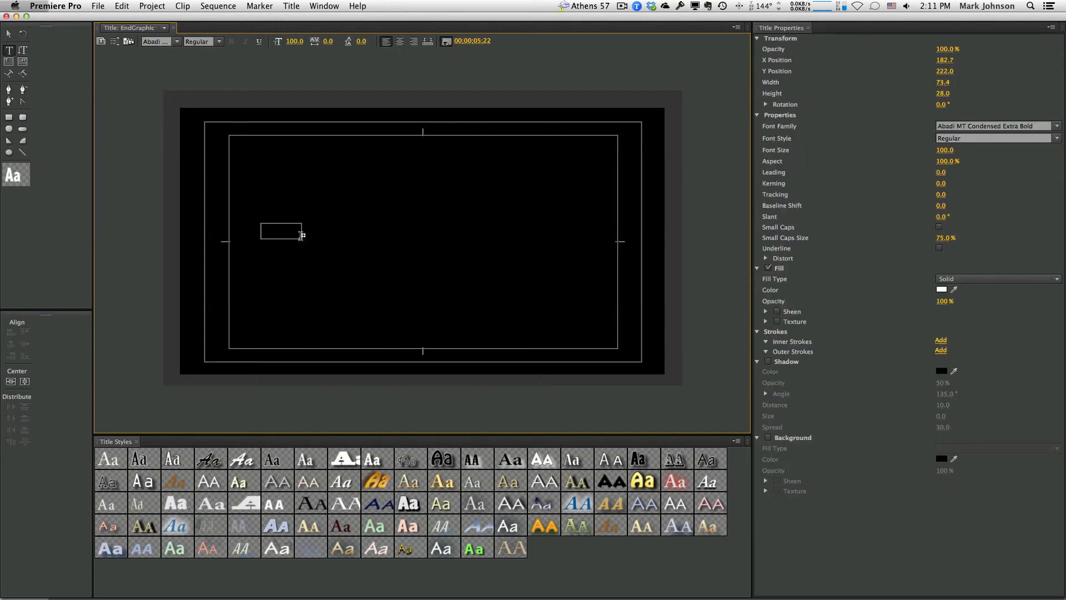
left_click(296, 40)
type("32")
key("Return")
key("Right")
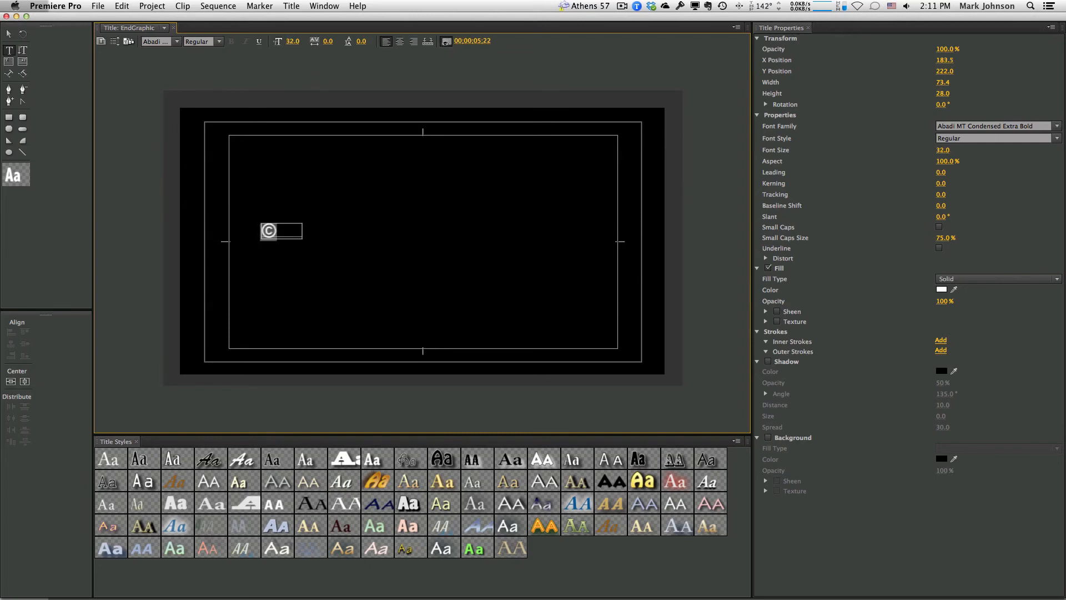
left_click(287, 230)
left_click(9, 37)
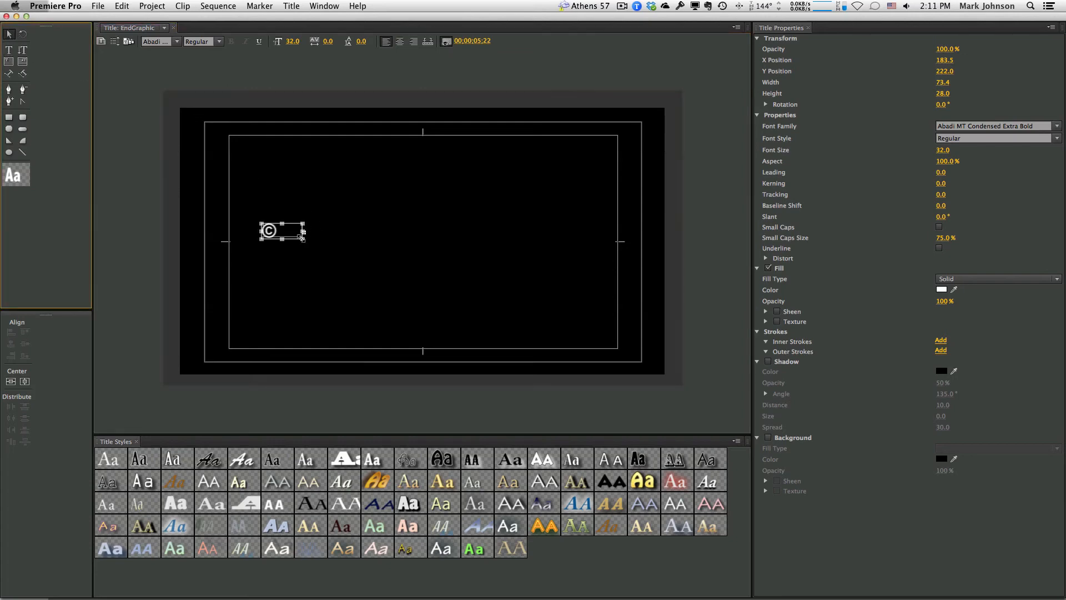
left_click_drag(303, 238, 555, 272)
key("t")
left_click(446, 230)
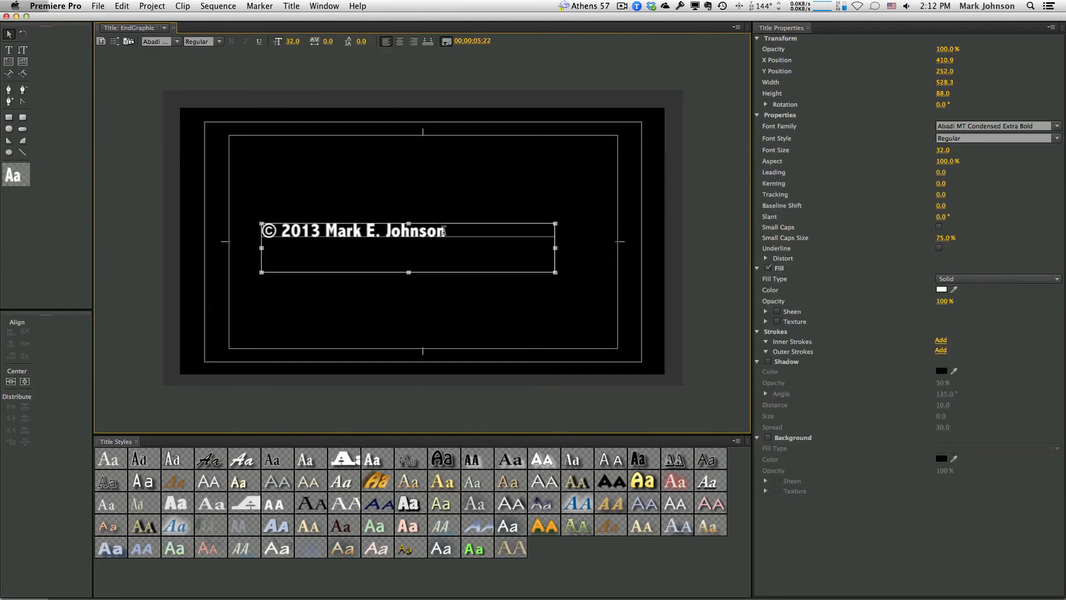
key("Return")
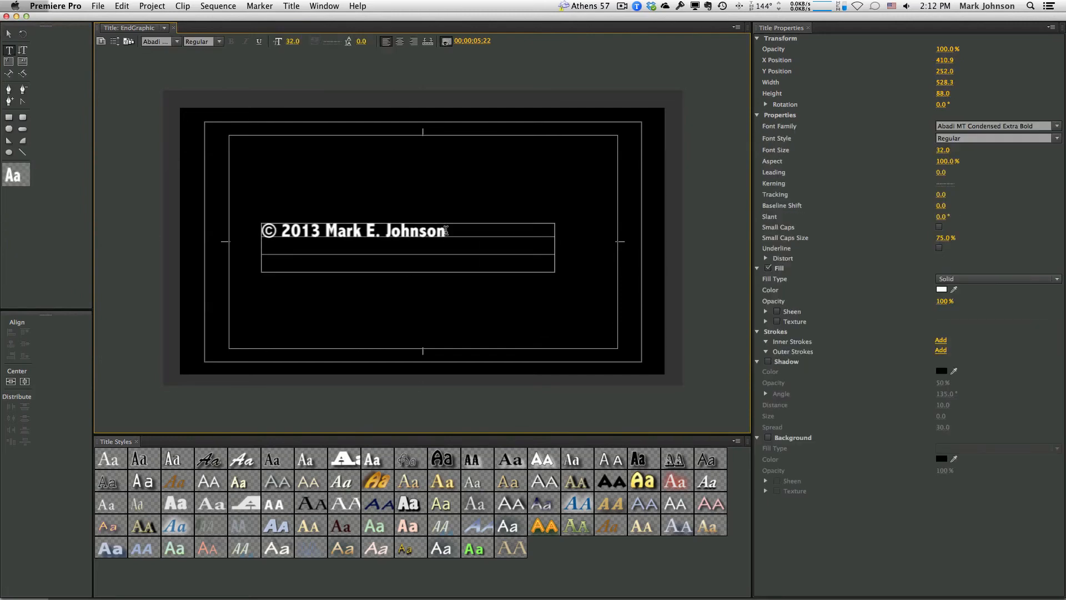
type("www.mejphoto.")
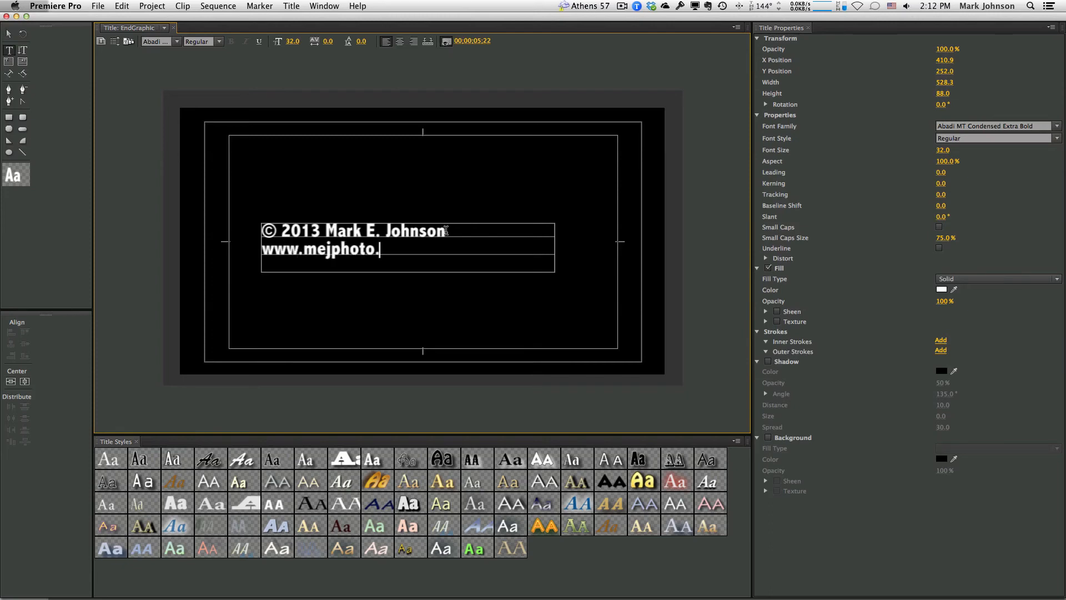
type("com")
key("super+a")
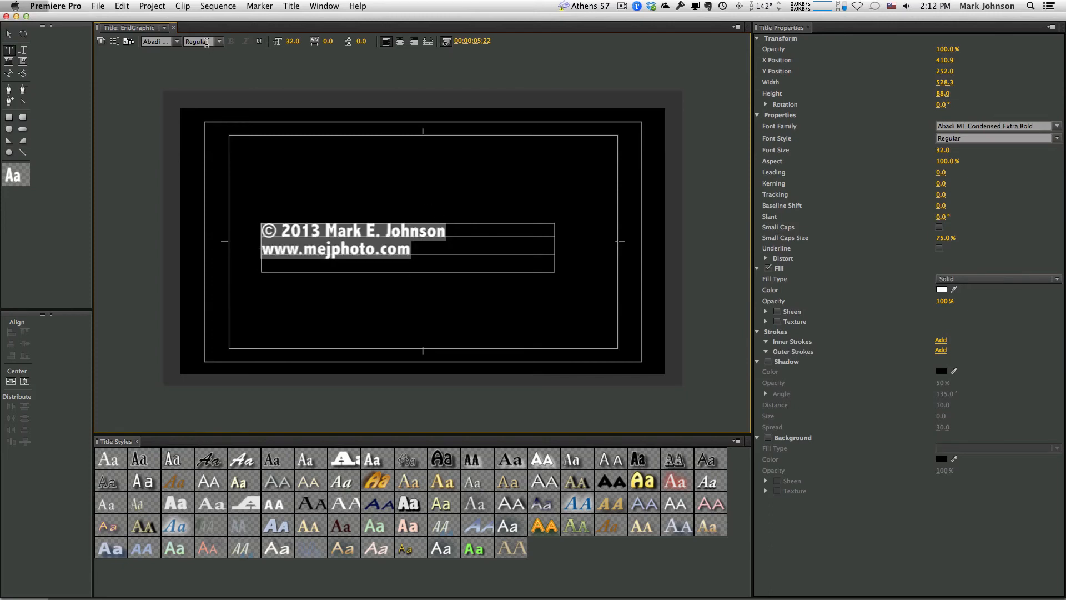
Set the title text font to Helvetica Neue UltraLight and select the text box
left_click(176, 42)
scroll(167, 189, "down", 8)
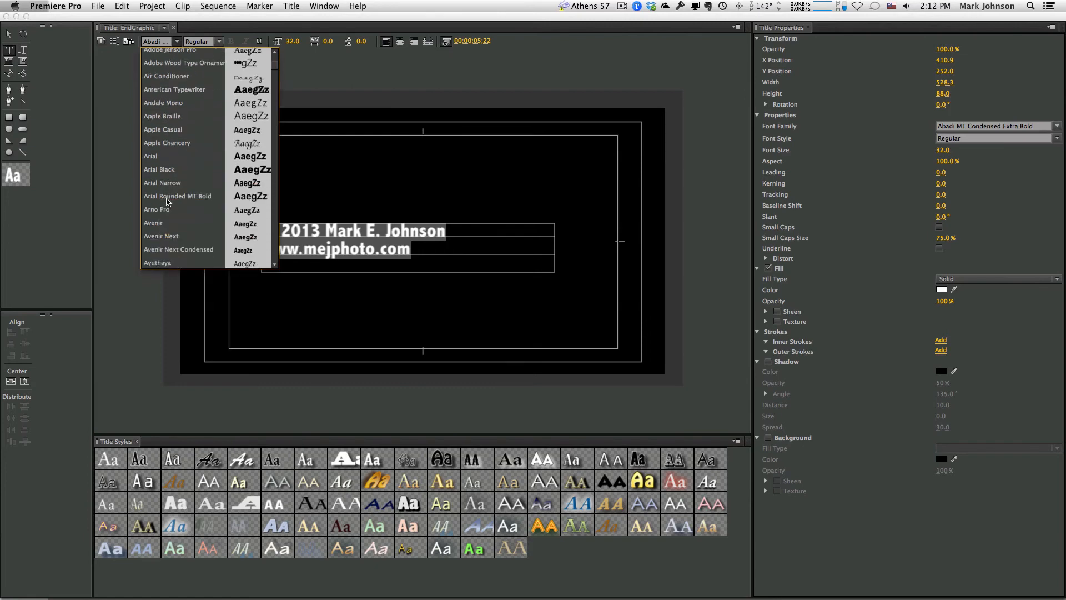
scroll(167, 201, "down", 15)
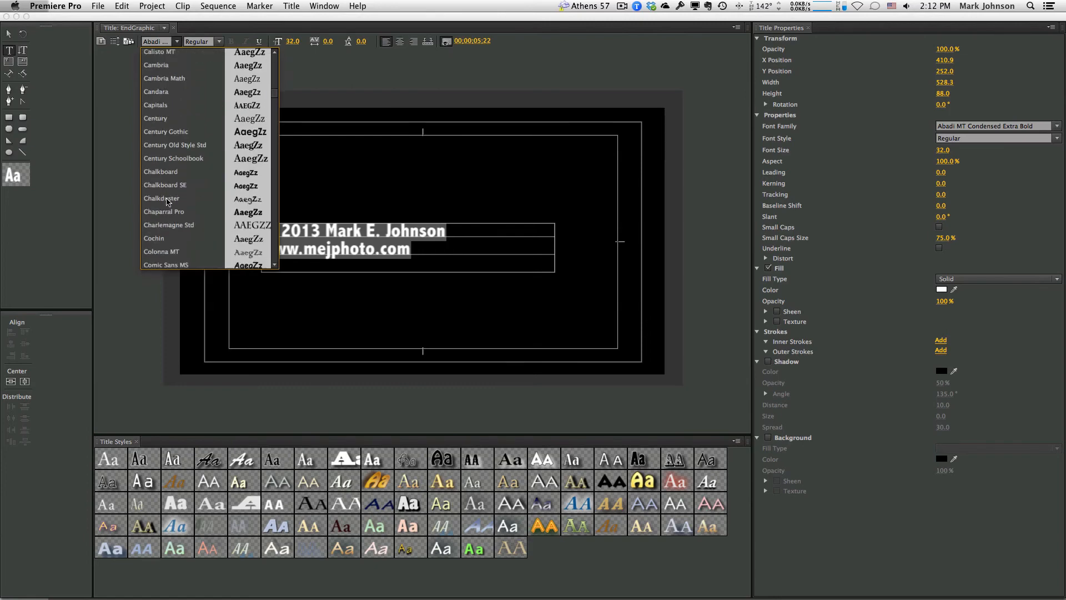
scroll(166, 201, "down", 5)
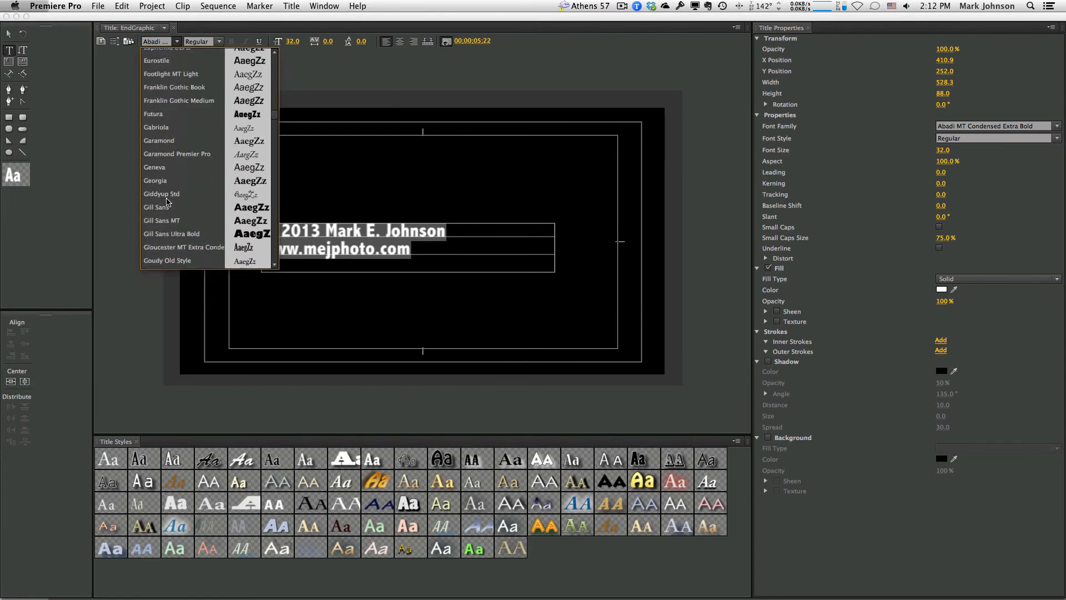
scroll(167, 201, "down", 4)
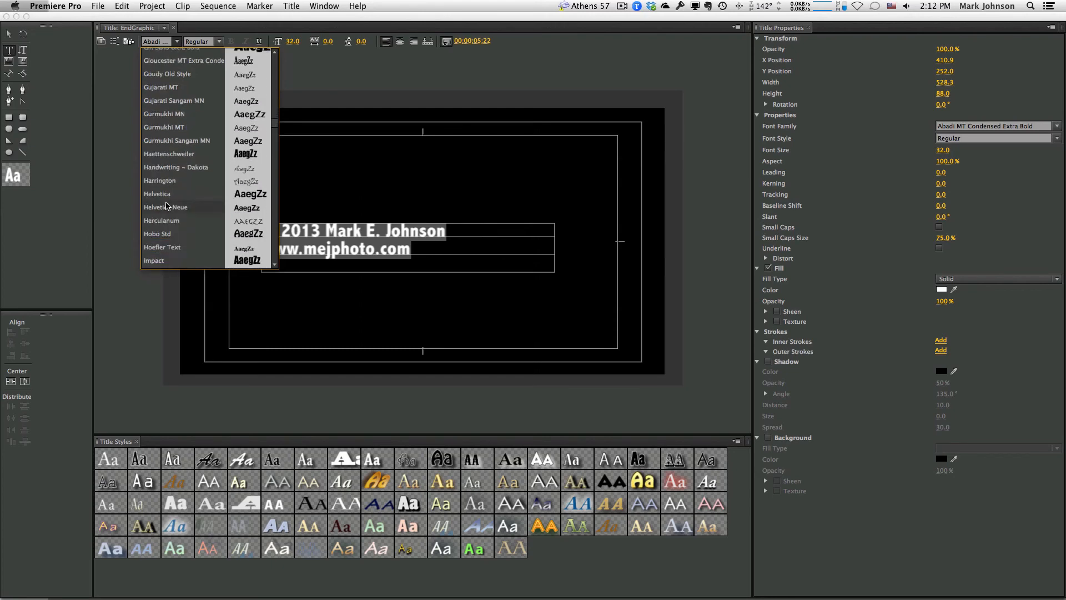
left_click(167, 206)
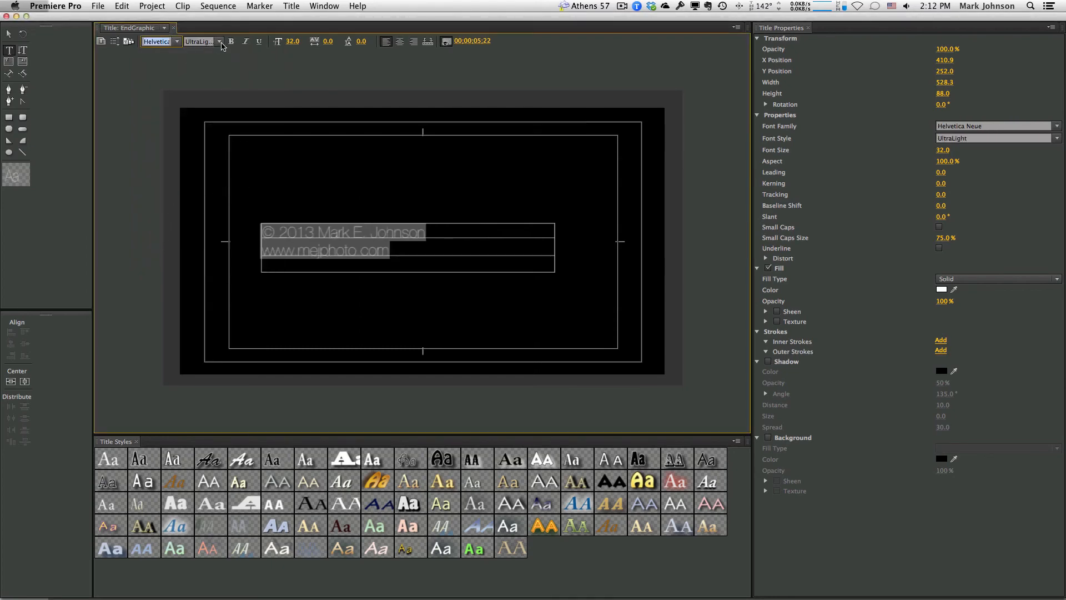
left_click(9, 34)
mouse_move(350, 236)
left_mouse_down()
mouse_move(328, 291)
mouse_move(360, 229)
left_mouse_up()
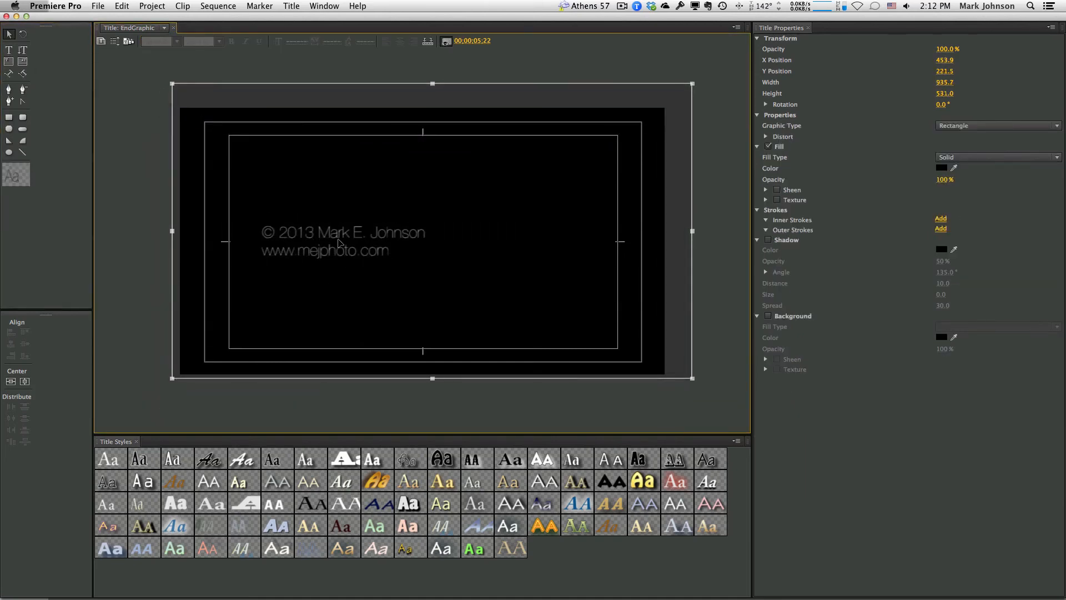
left_click(325, 251)
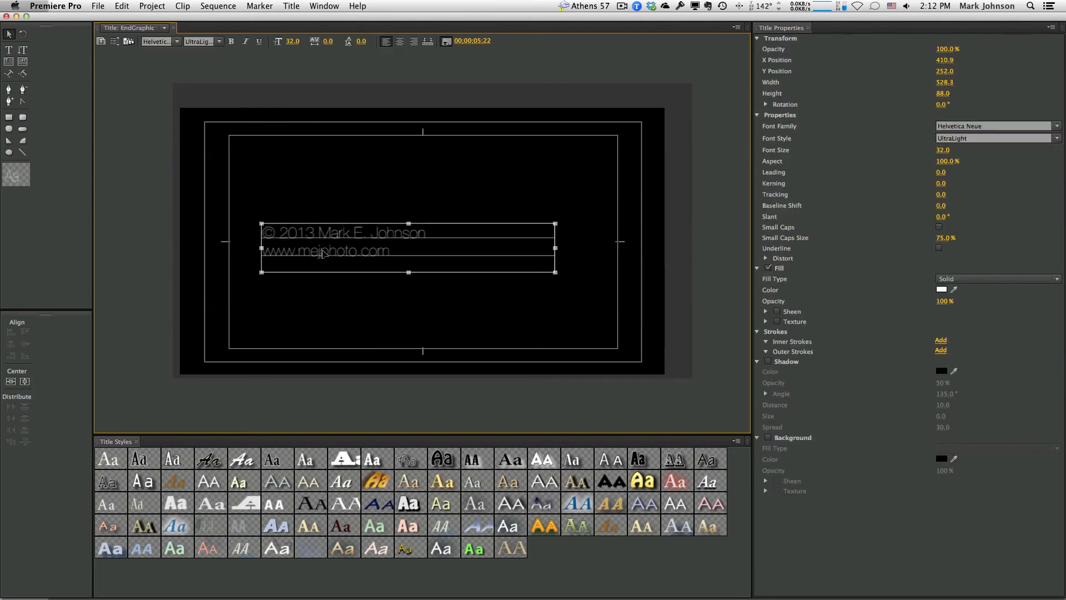
Move the text block to the lower left of frame and set its style to Light
left_click_drag(329, 263, 297, 346)
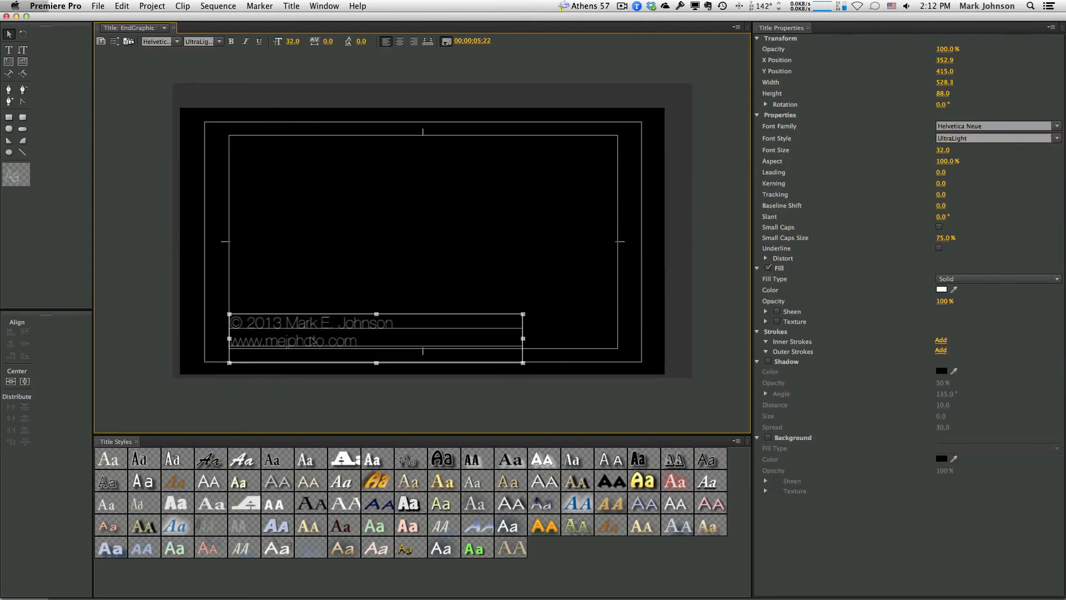
left_click(219, 41)
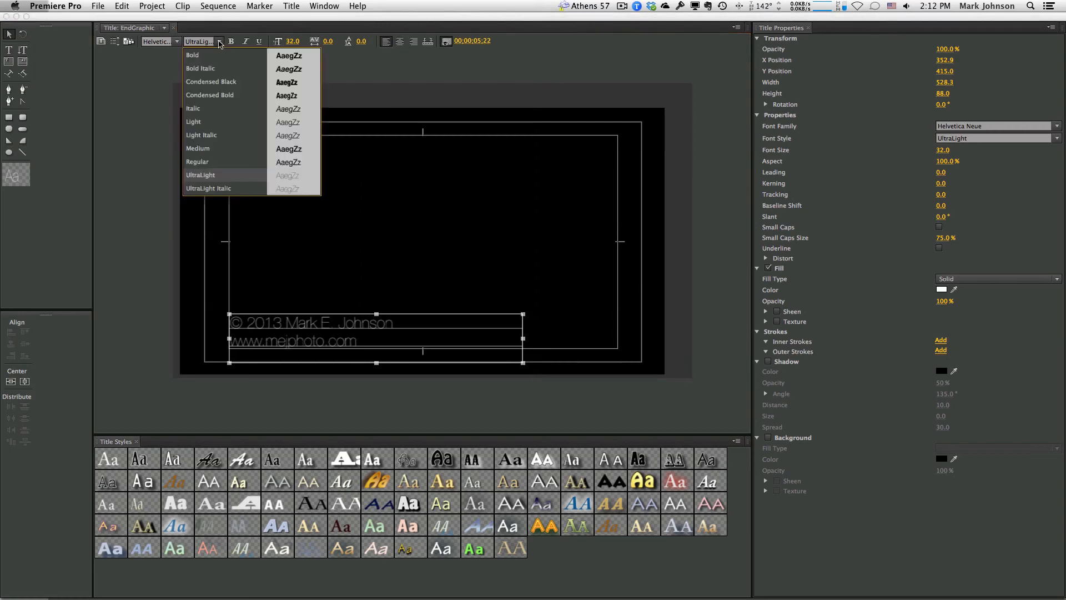
left_click(222, 127)
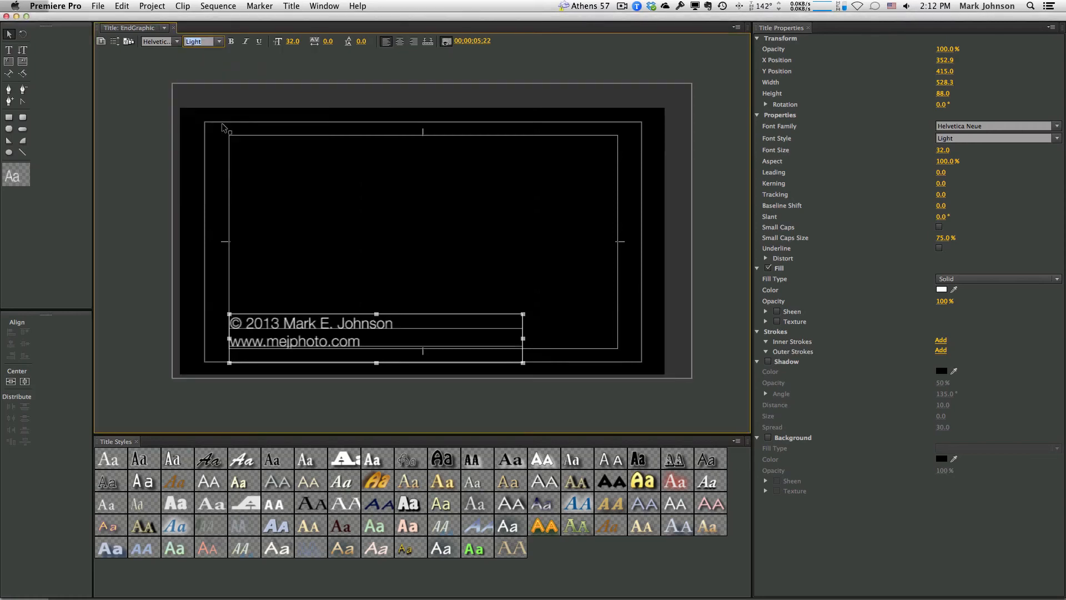
double_click(287, 339)
left_click(287, 340)
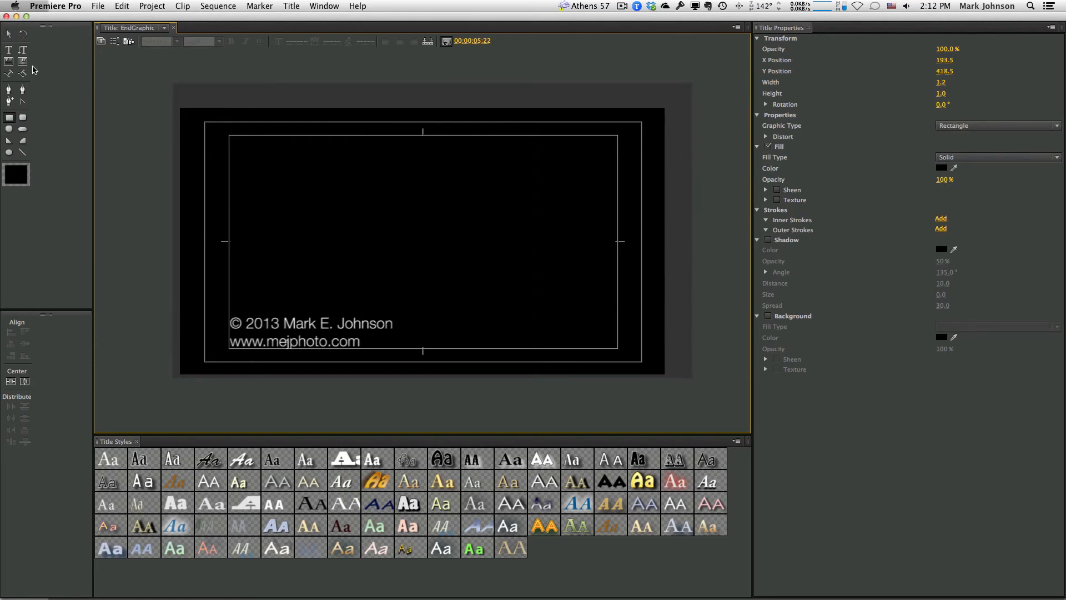
Restyle the copyright line as Helvetica Neue Condensed Black at 36 pt
left_click(9, 49)
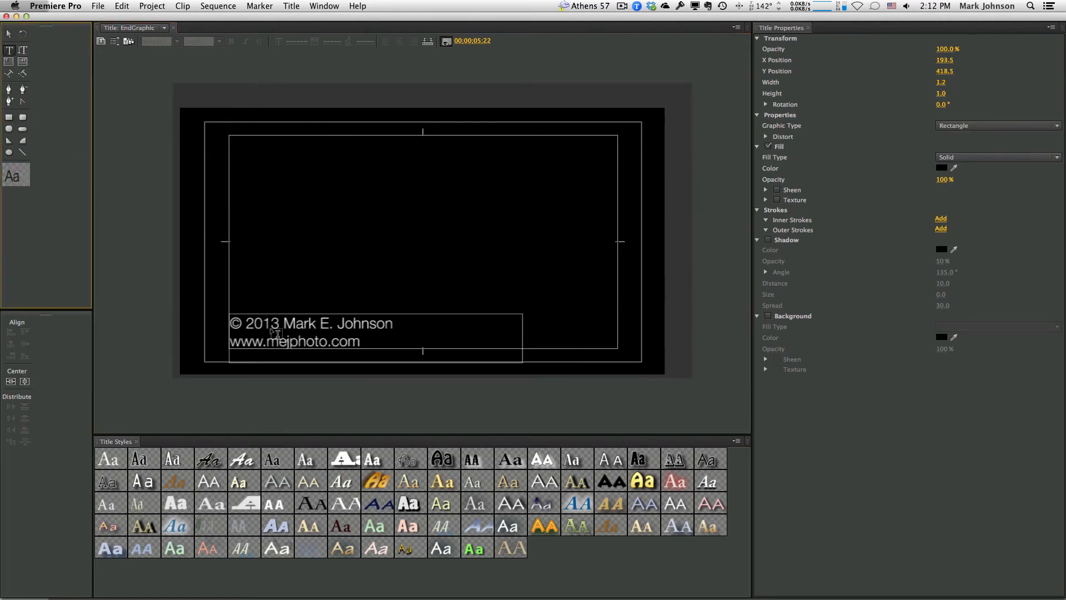
left_click(281, 313)
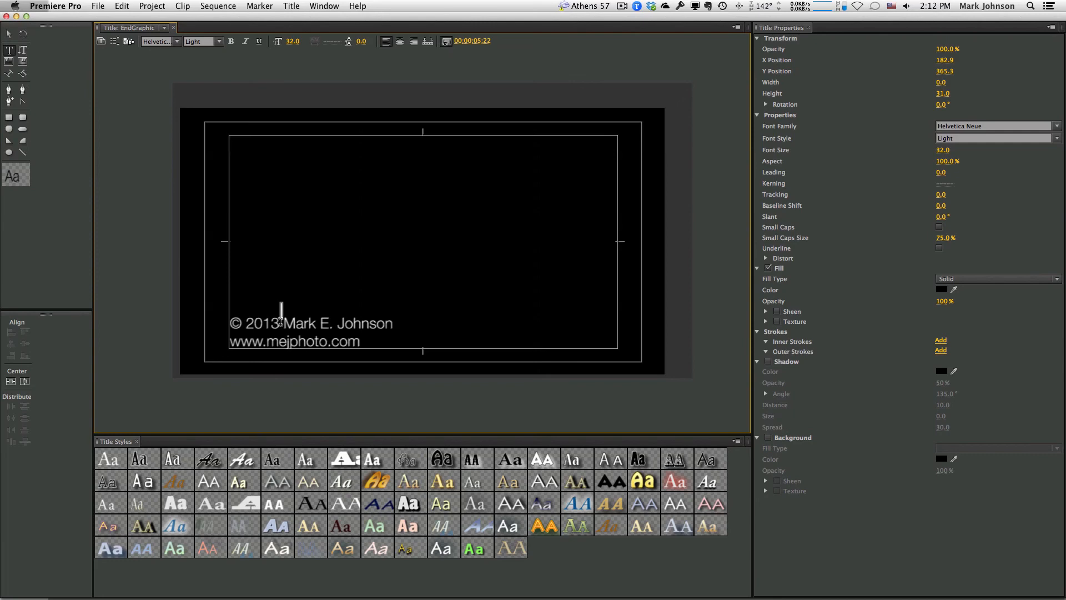
left_click(253, 322)
left_click_drag(254, 322, 392, 324)
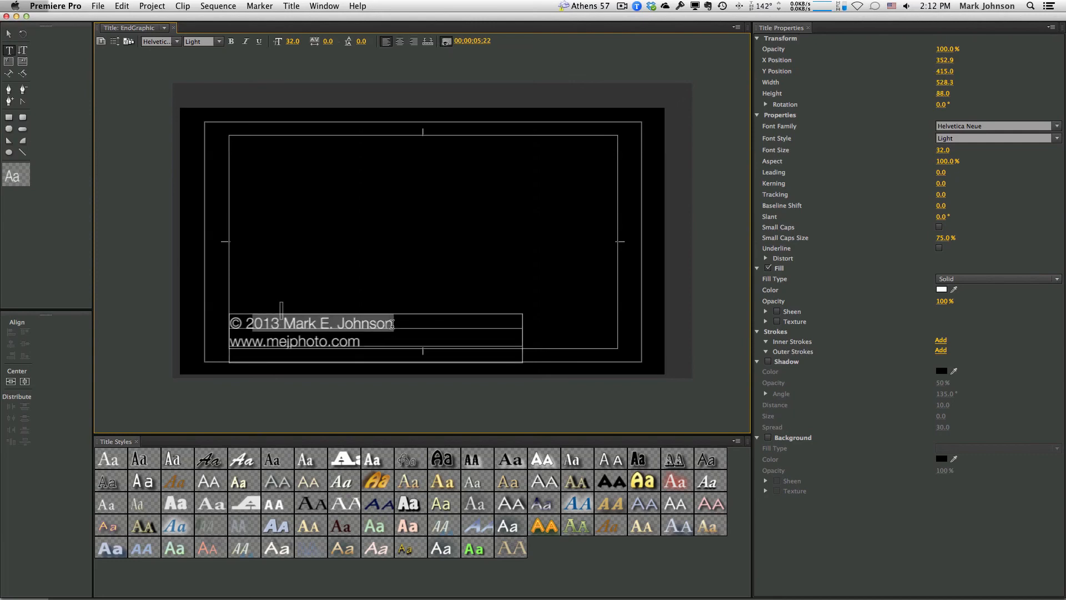
left_click(307, 323)
left_click_drag(392, 323, 228, 324)
left_click(218, 42)
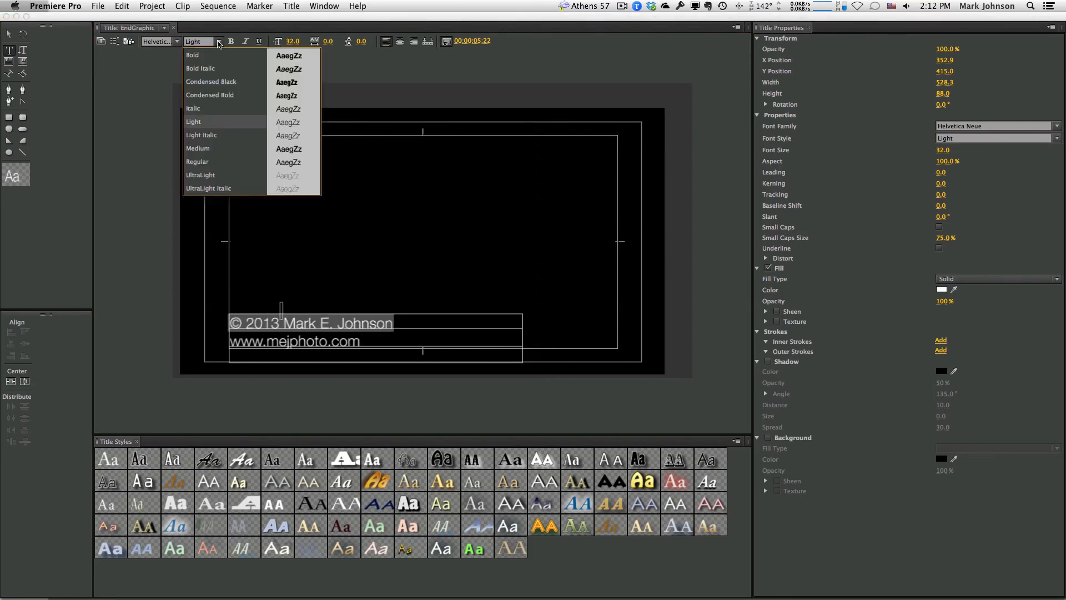
left_click(212, 83)
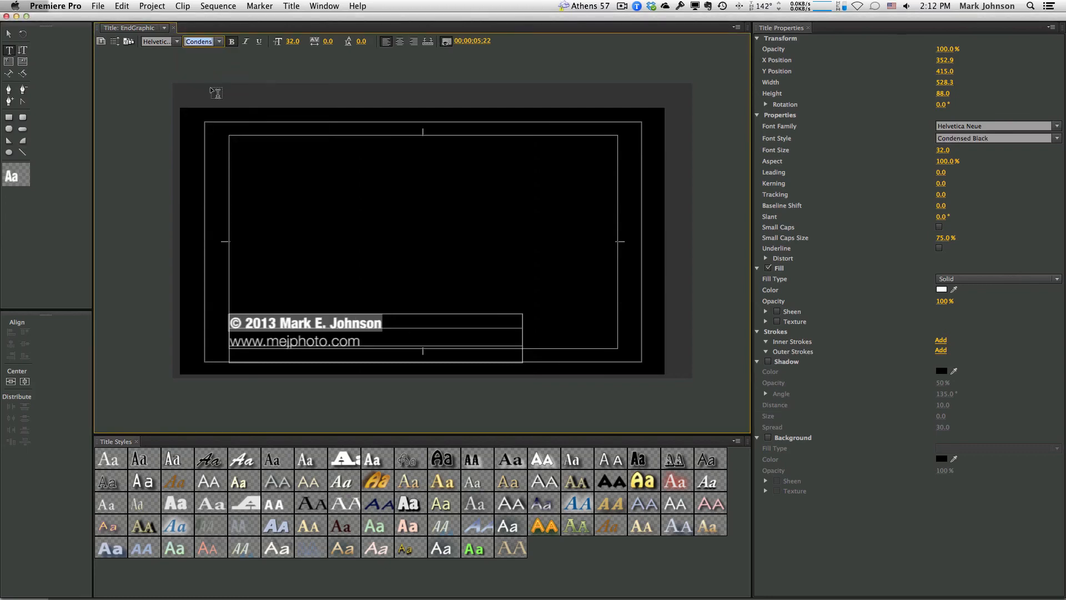
left_click(293, 42)
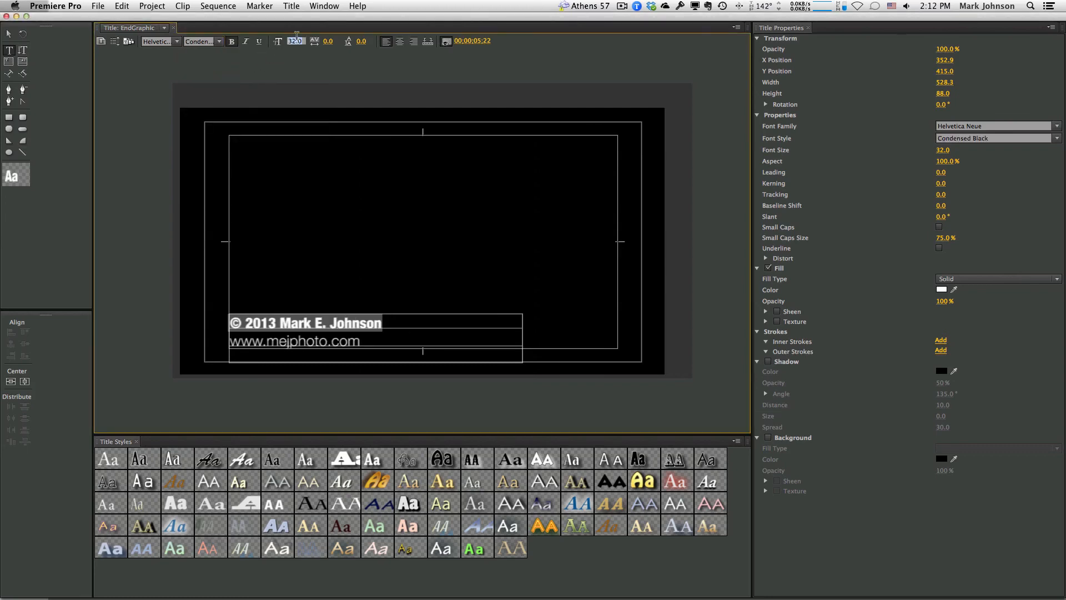
type("36")
key("Return")
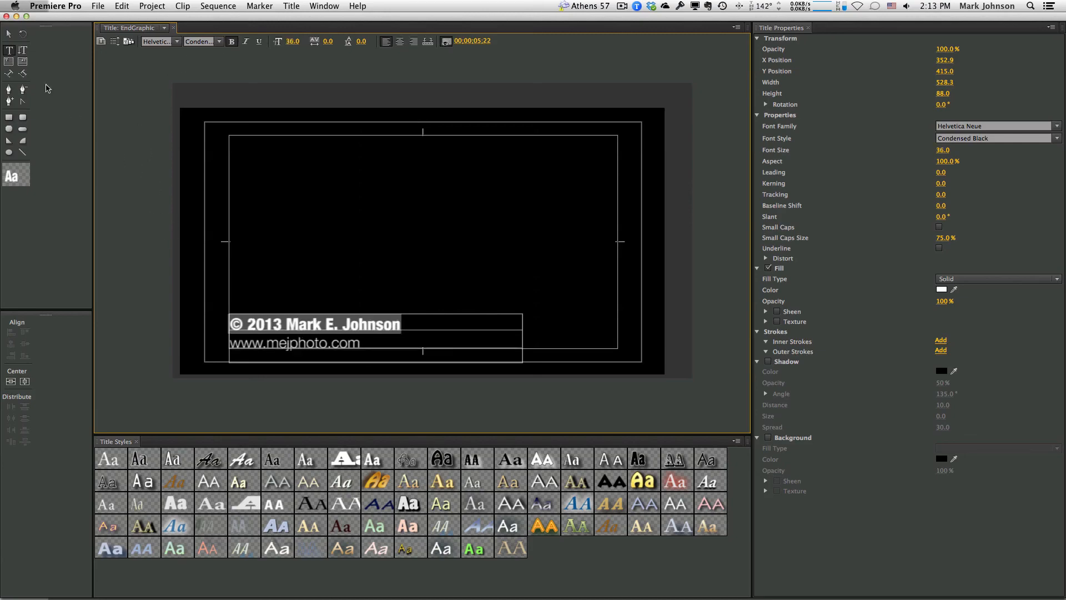
Close the title editor and mark an In point just past the last clip
left_click(6, 16)
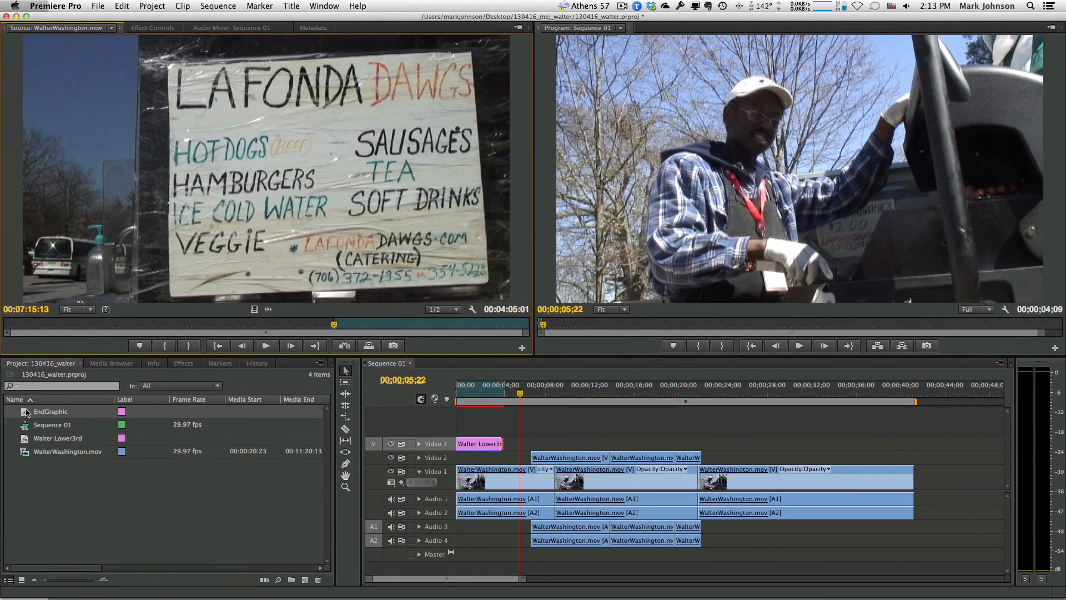
left_click(889, 395)
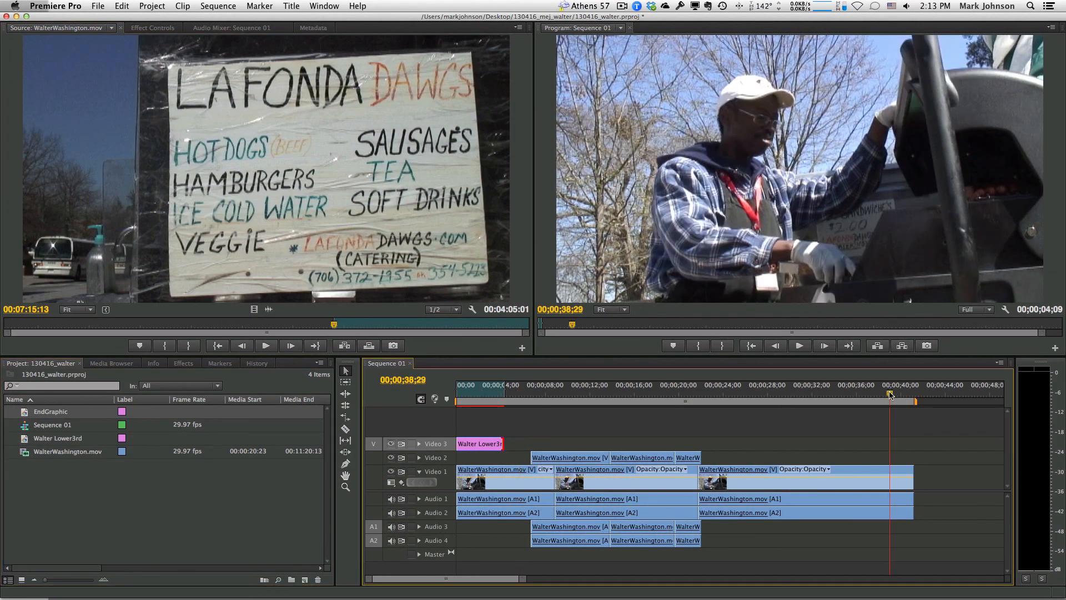
left_click_drag(890, 394, 914, 395)
key("i")
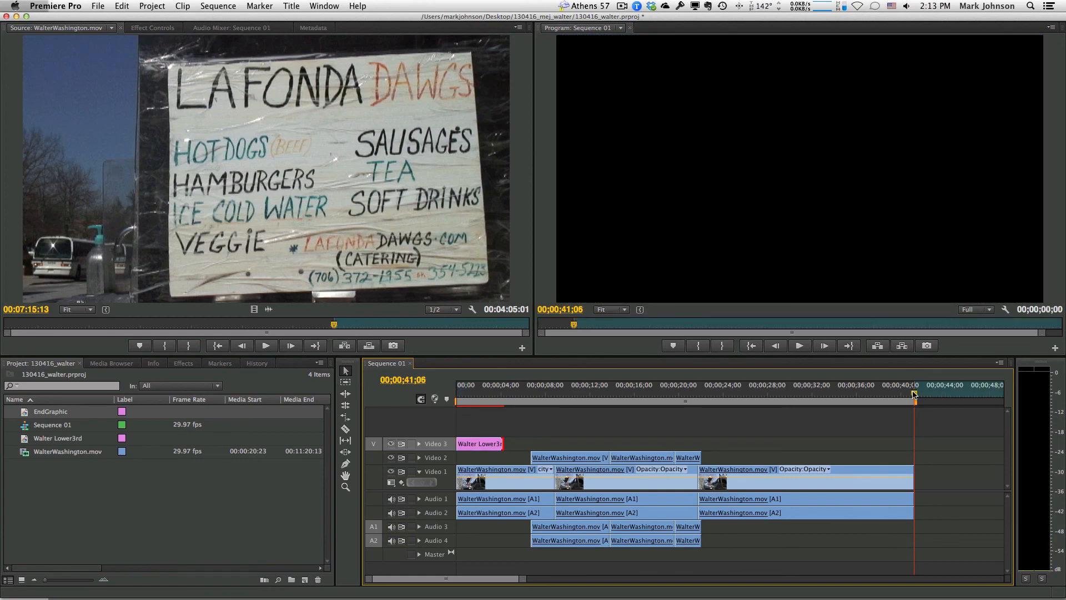
Place EndGraphic on Video 3 at the In point and play back the ending
left_click(24, 413)
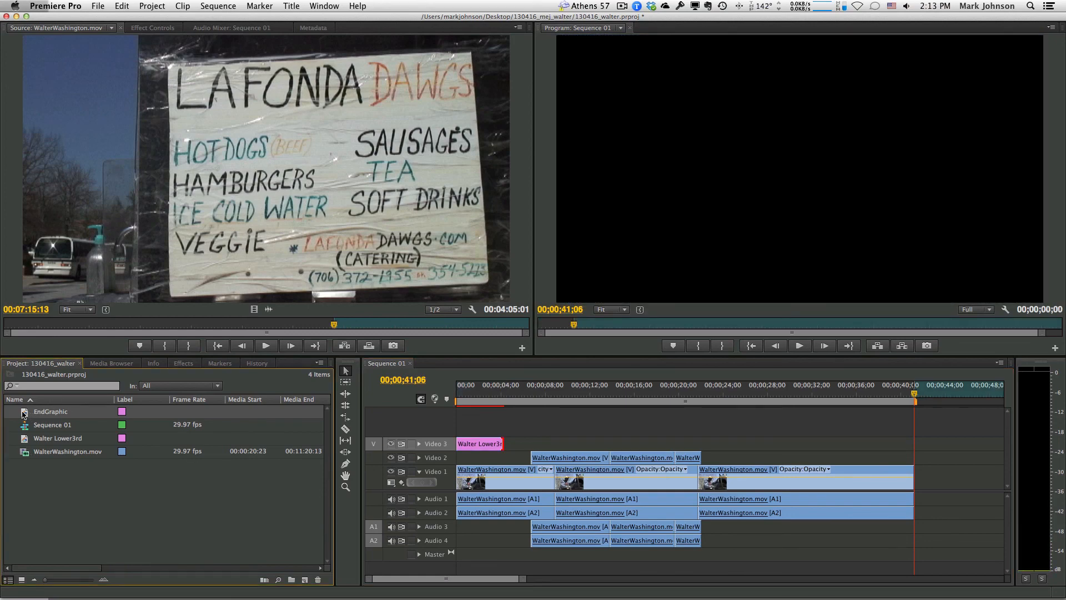
mouse_move(25, 413)
left_mouse_down()
mouse_move(483, 444)
mouse_move(972, 457)
mouse_move(920, 444)
left_mouse_up()
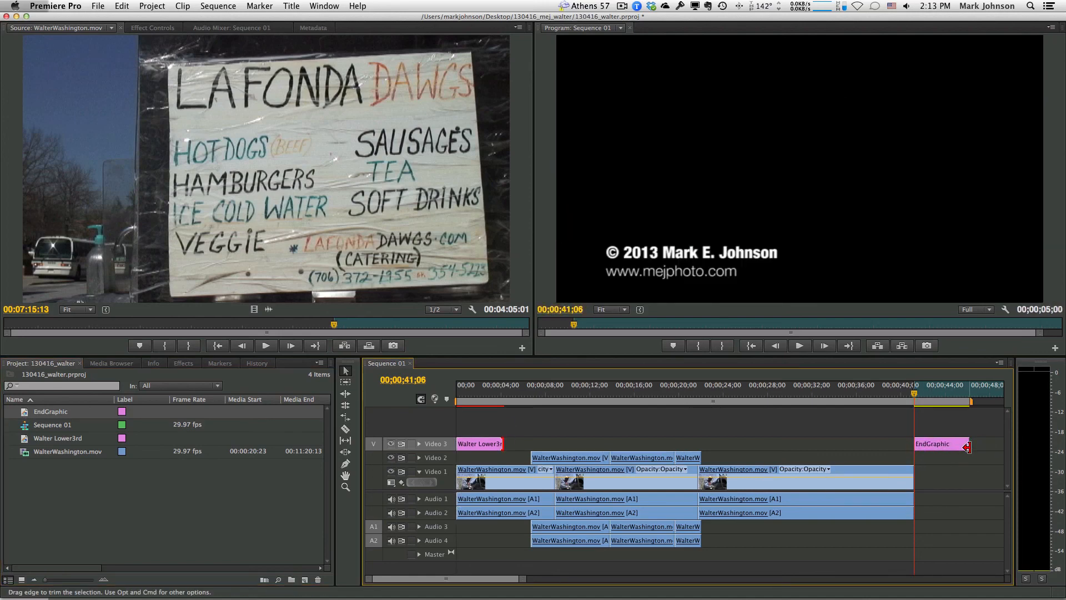
left_click(886, 393)
key("space")
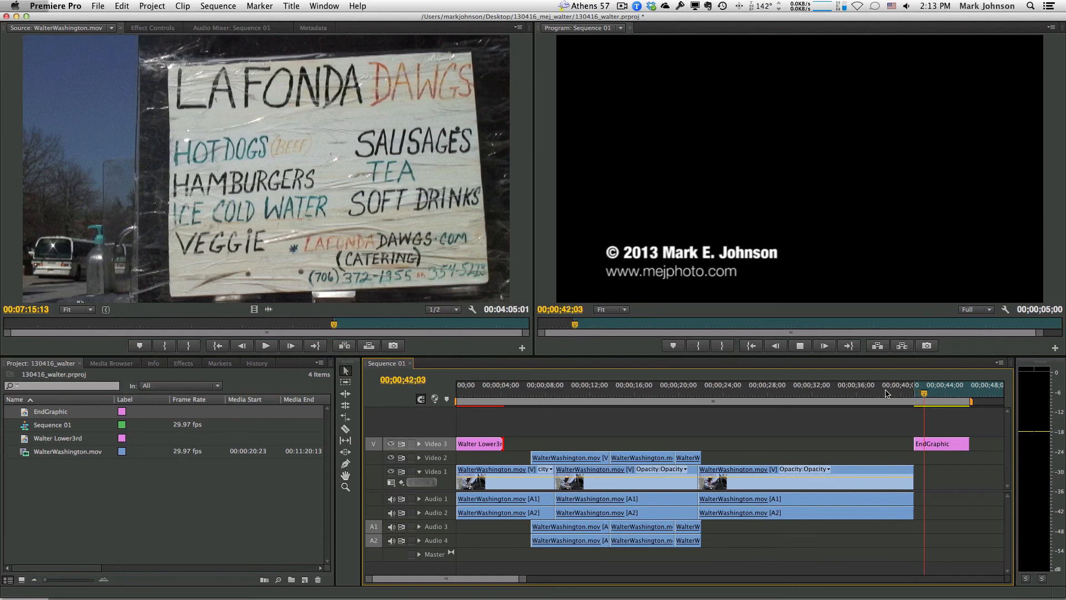
key("space")
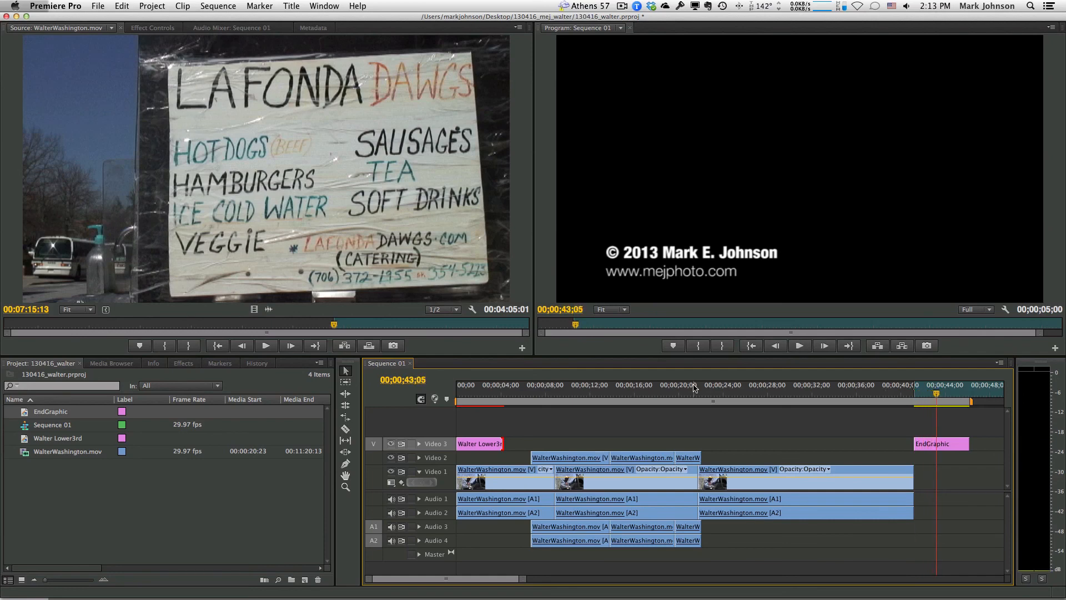